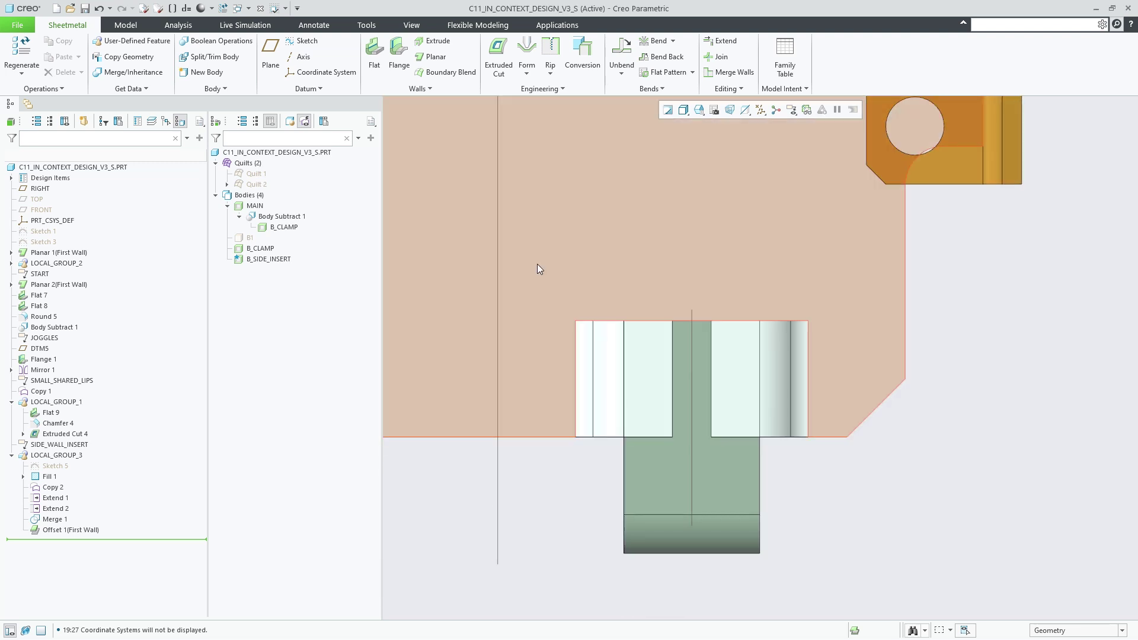
# - Start a Move Using Constraints on the clamp geometry together with DTM5
pyautogui.moveTo(537, 265); pyautogui.dragTo(827, 582)
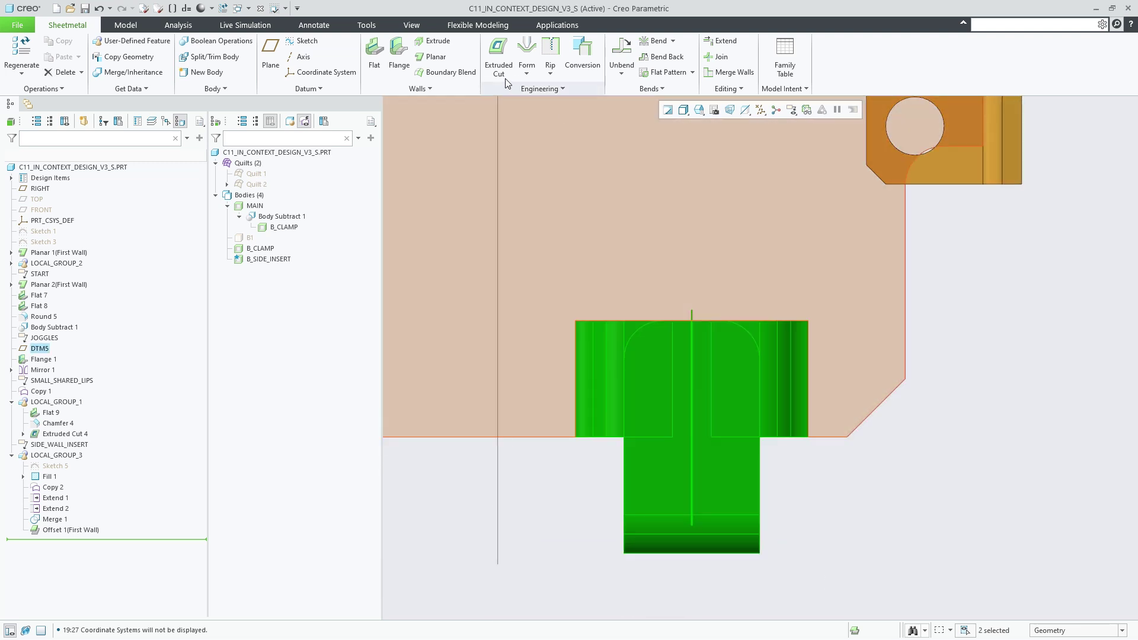
pyautogui.click(476, 25)
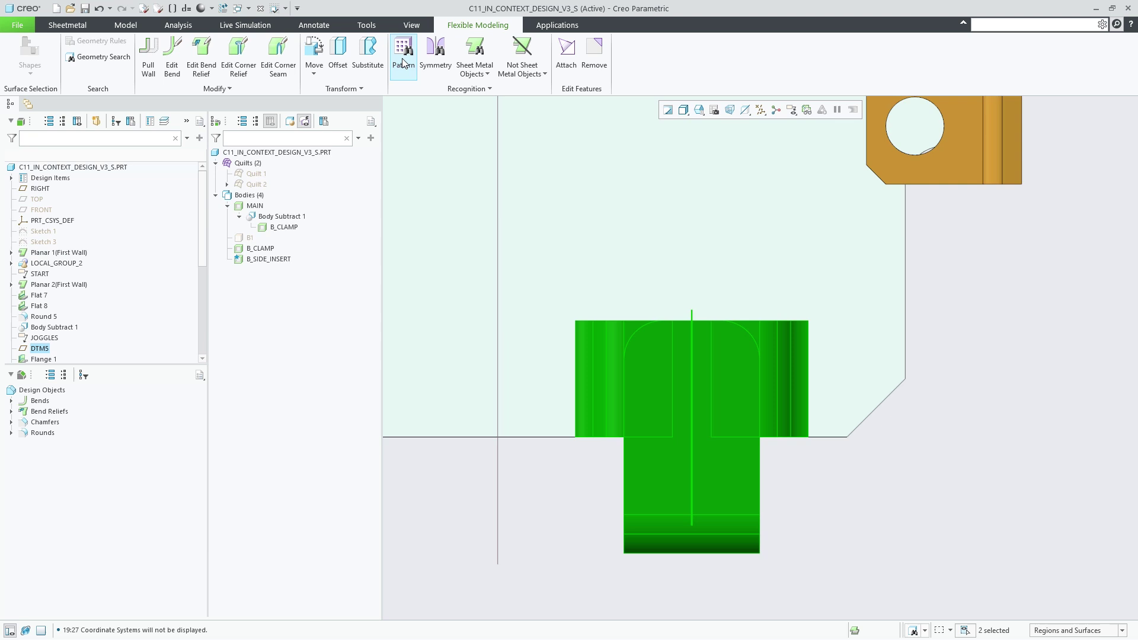
pyautogui.click(314, 72)
pyautogui.click(353, 113)
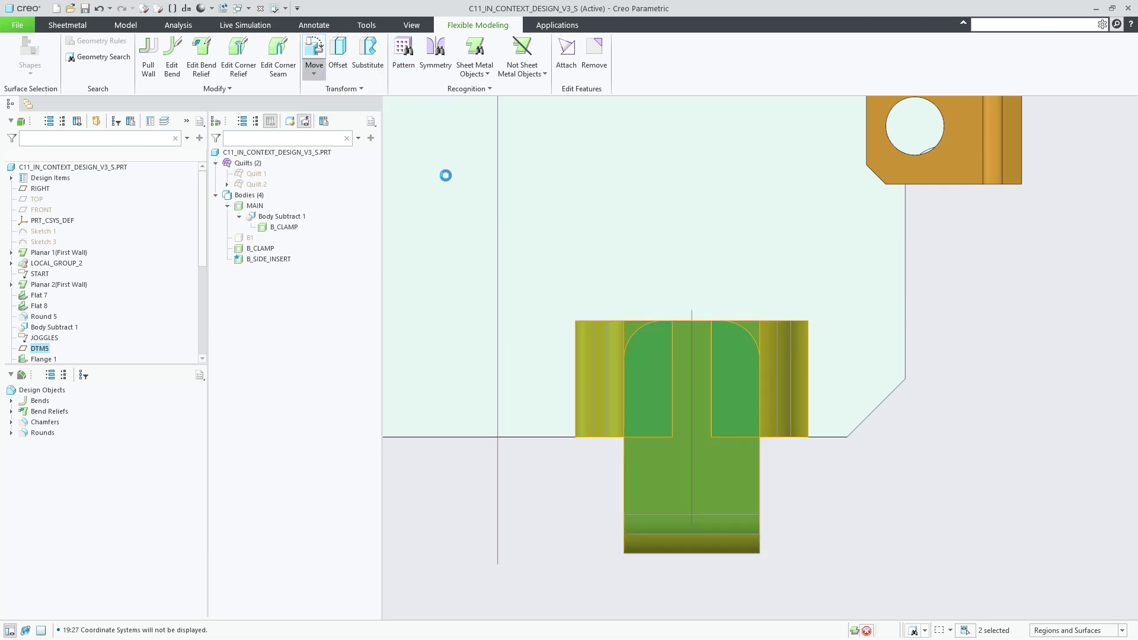
pyautogui.hotkey('ctrl', 'd')
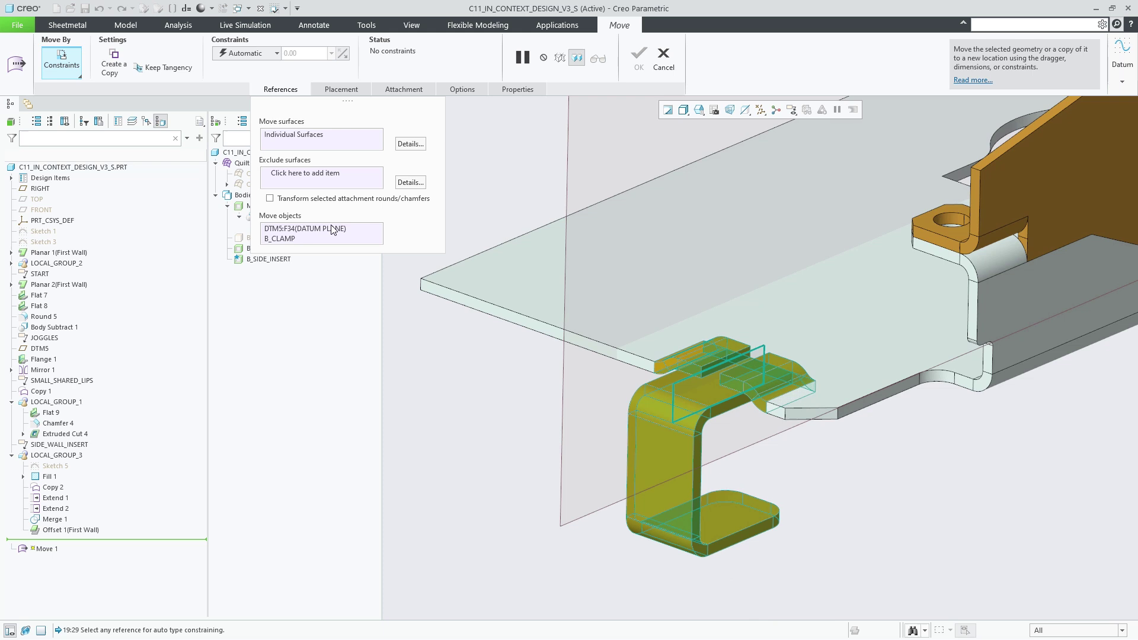
# - Make the clamp surface coincident with the plate surface and begin a second constraint on the flange
pyautogui.click(336, 92)
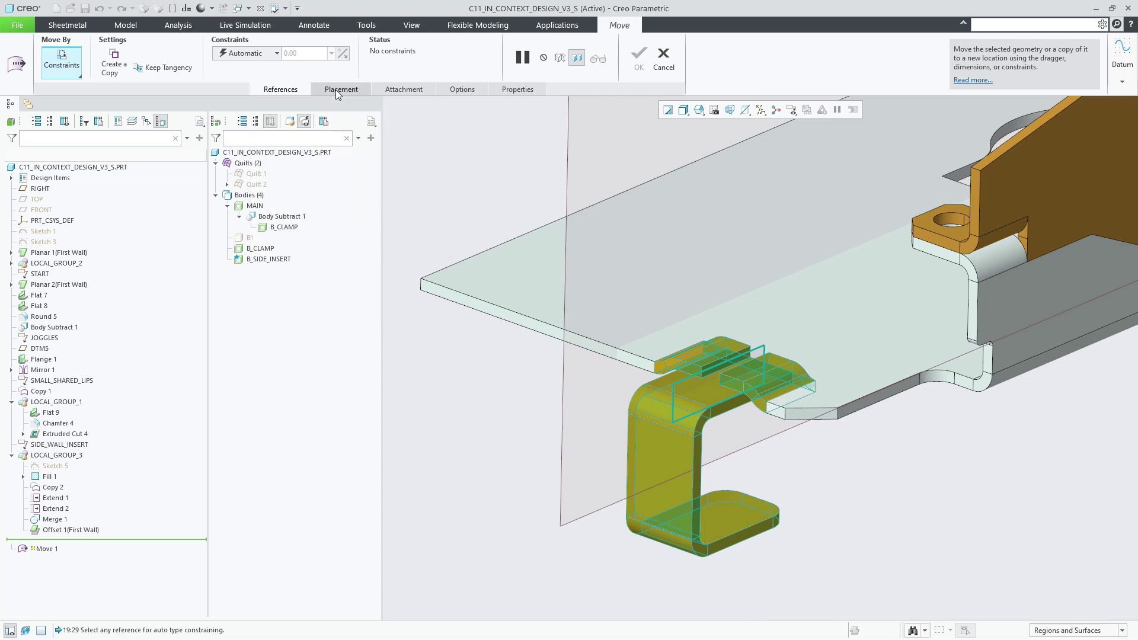
pyautogui.click(659, 363)
pyautogui.click(634, 339)
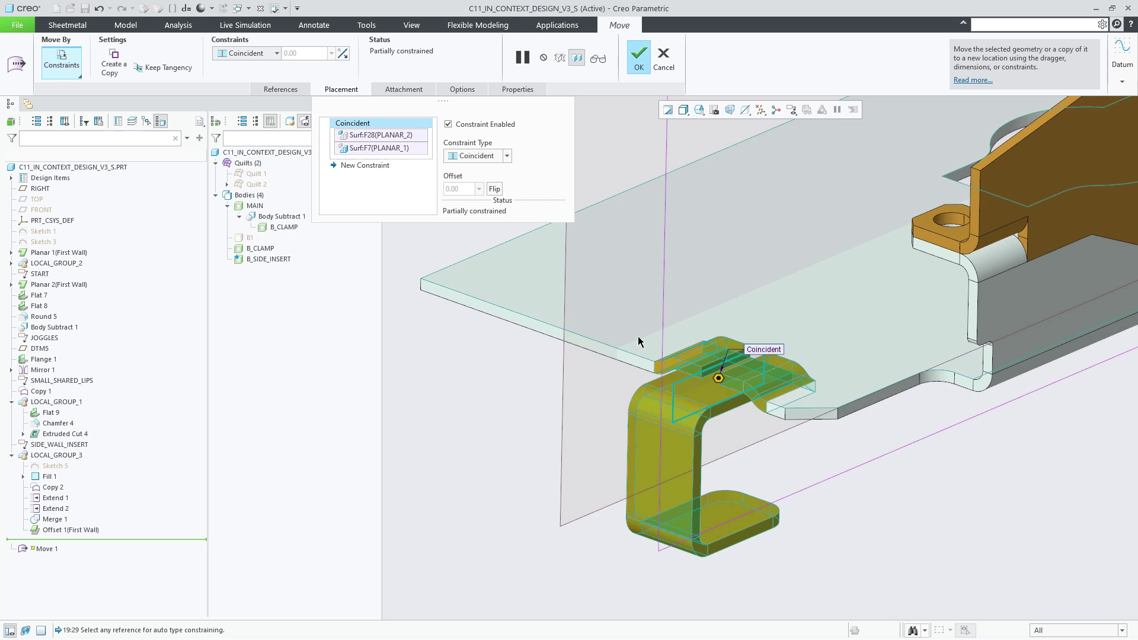
pyautogui.click(350, 166)
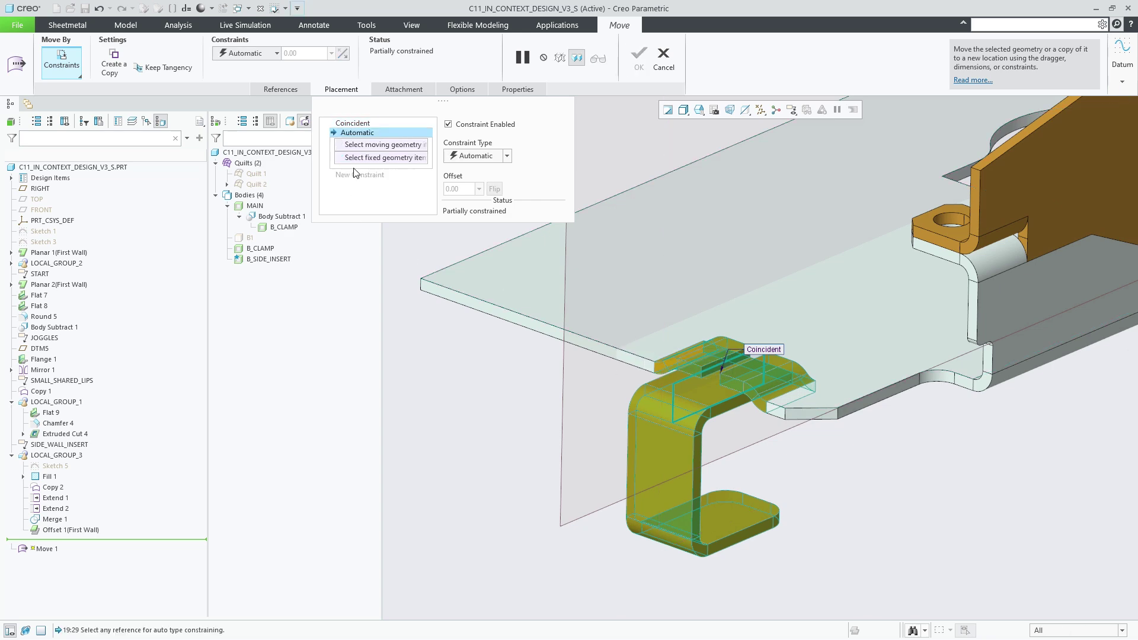
pyautogui.click(733, 387)
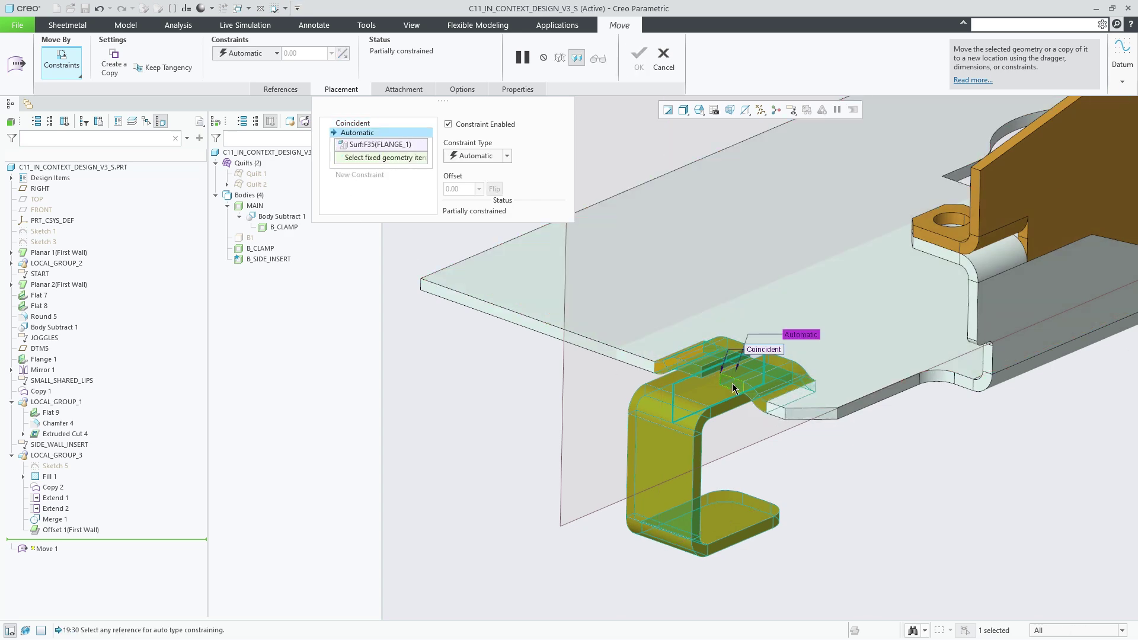
# - Make the clamp flange coincident with the plate edge surface and flip the constraint
pyautogui.moveTo(733, 387); pyautogui.dragTo(606, 457, button='middle')
pyautogui.click(606, 467)
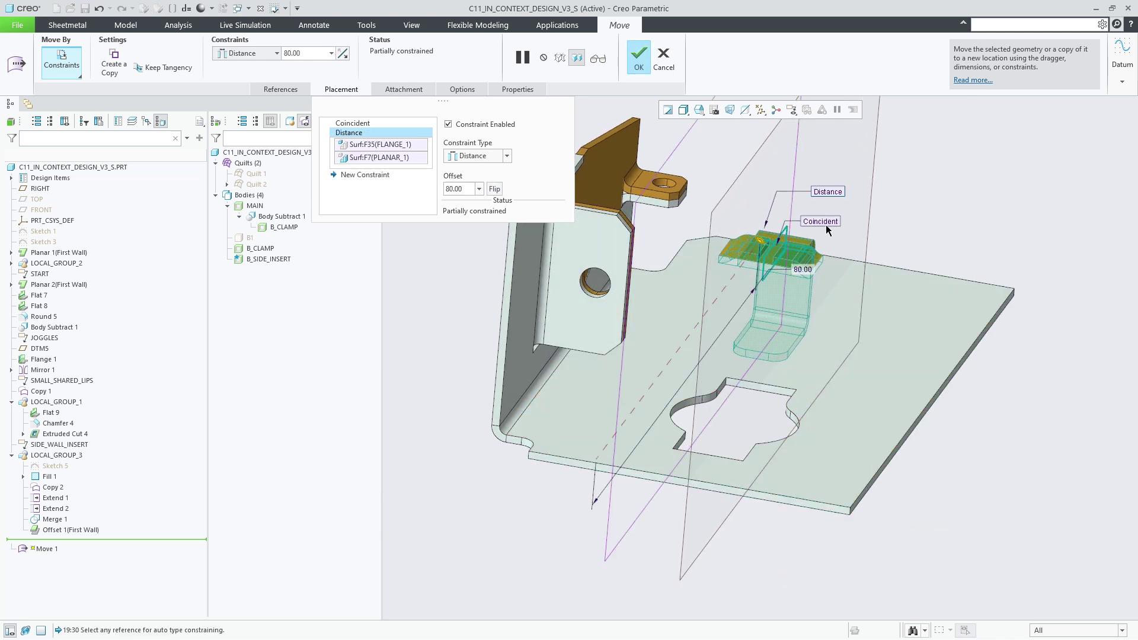
pyautogui.rightClick(824, 192)
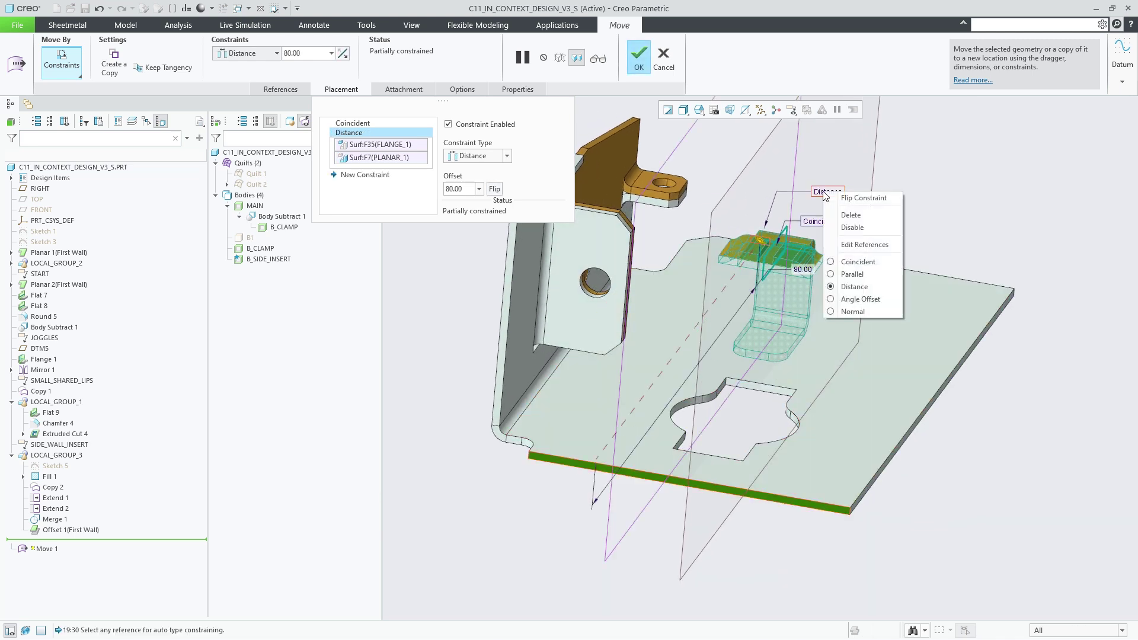
pyautogui.click(858, 261)
pyautogui.rightClick(885, 204)
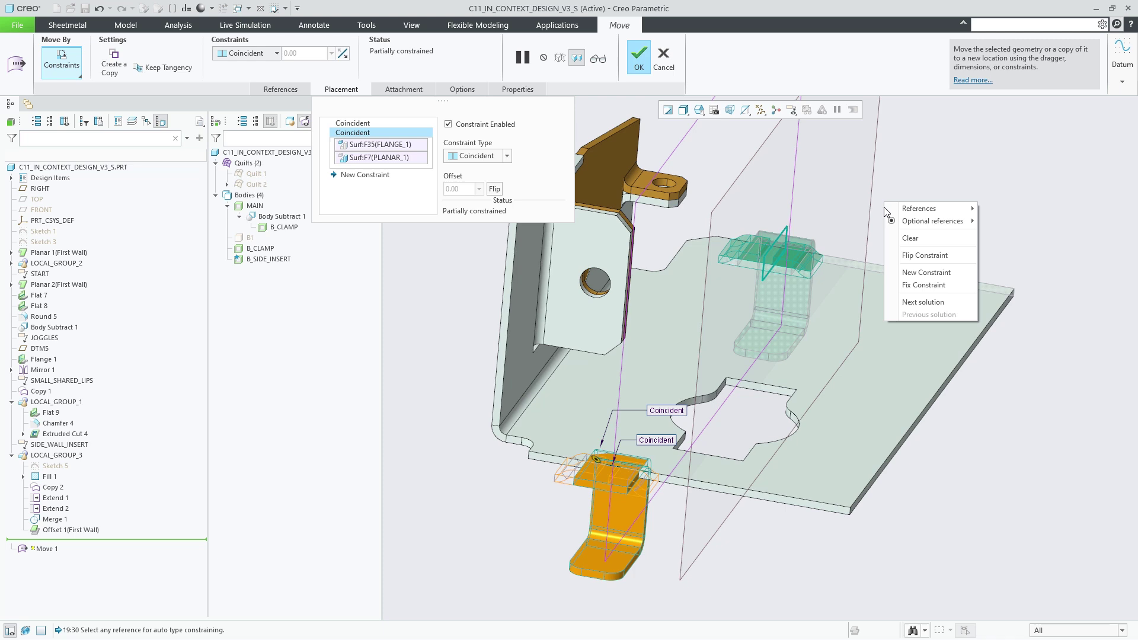
pyautogui.click(907, 257)
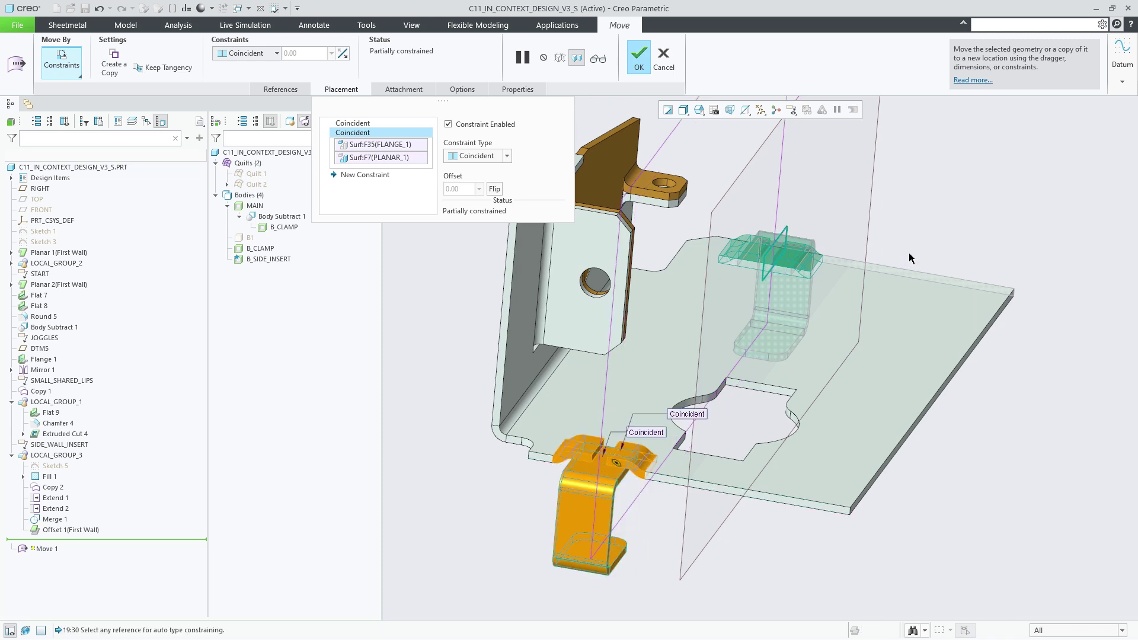
# - Offset DTM5 14 from the RIGHT plane and finish the move as a copy
pyautogui.rightClick(908, 250)
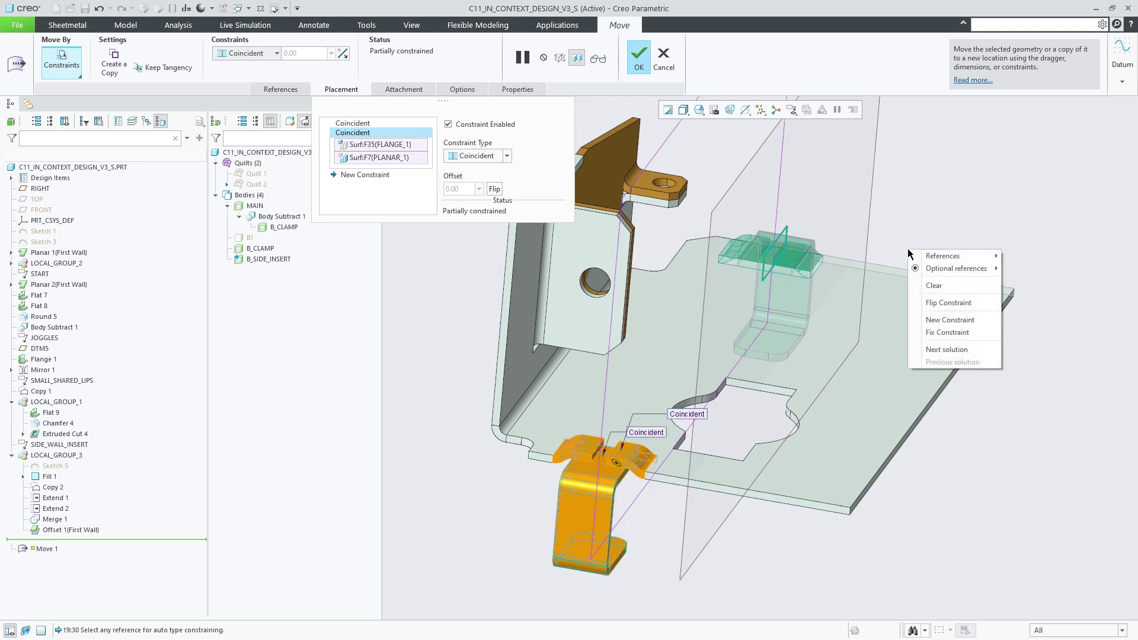
pyautogui.click(930, 320)
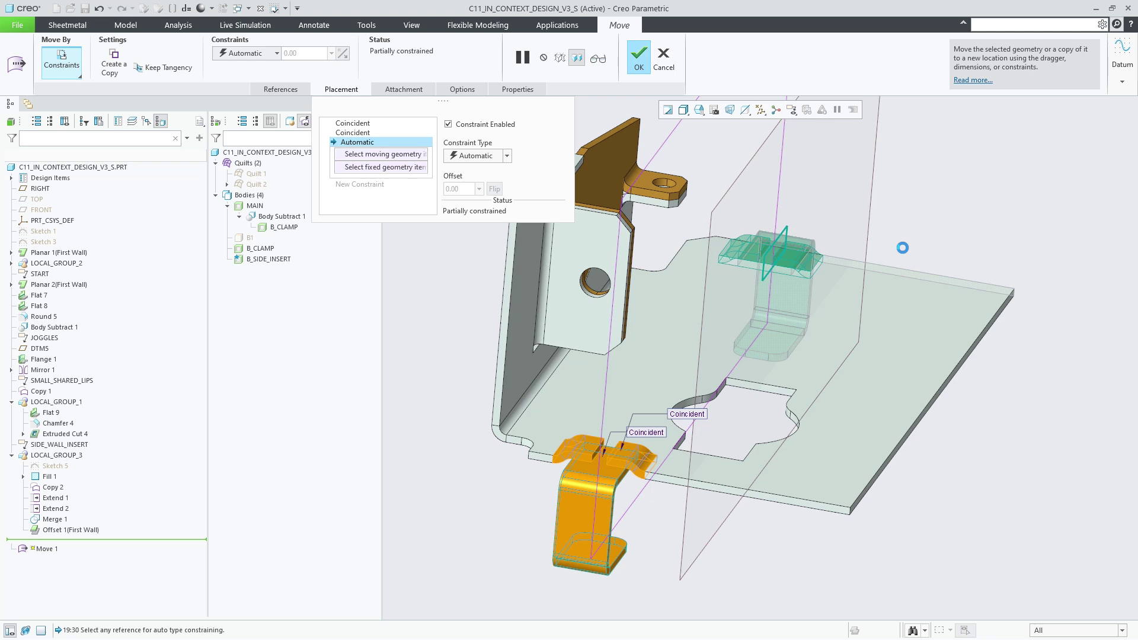
pyautogui.click(784, 240)
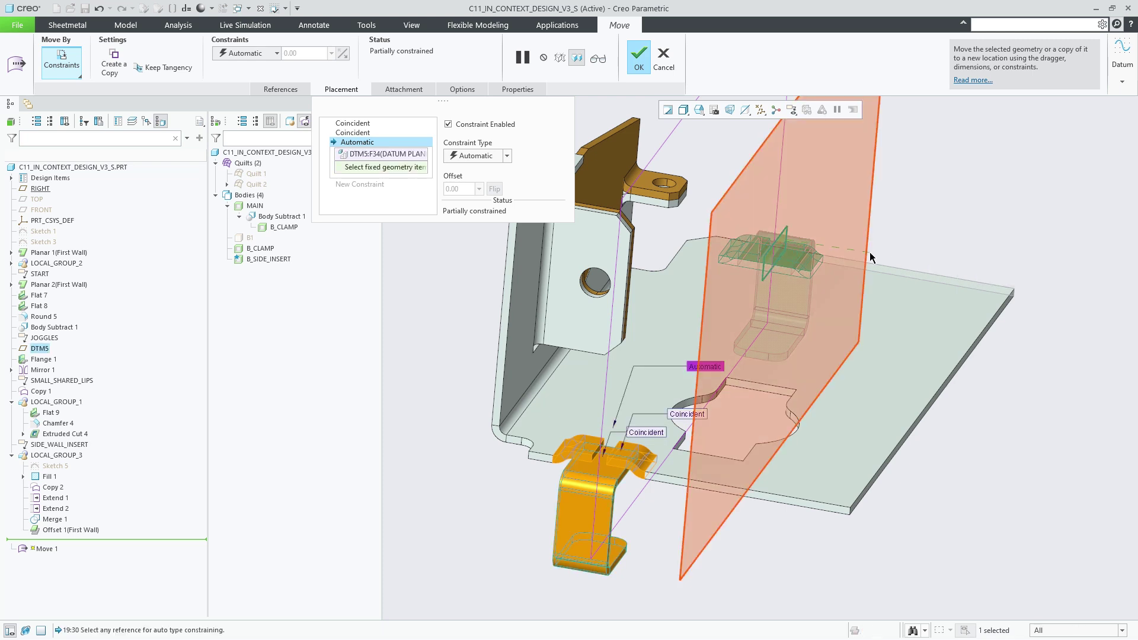
pyautogui.click(847, 256)
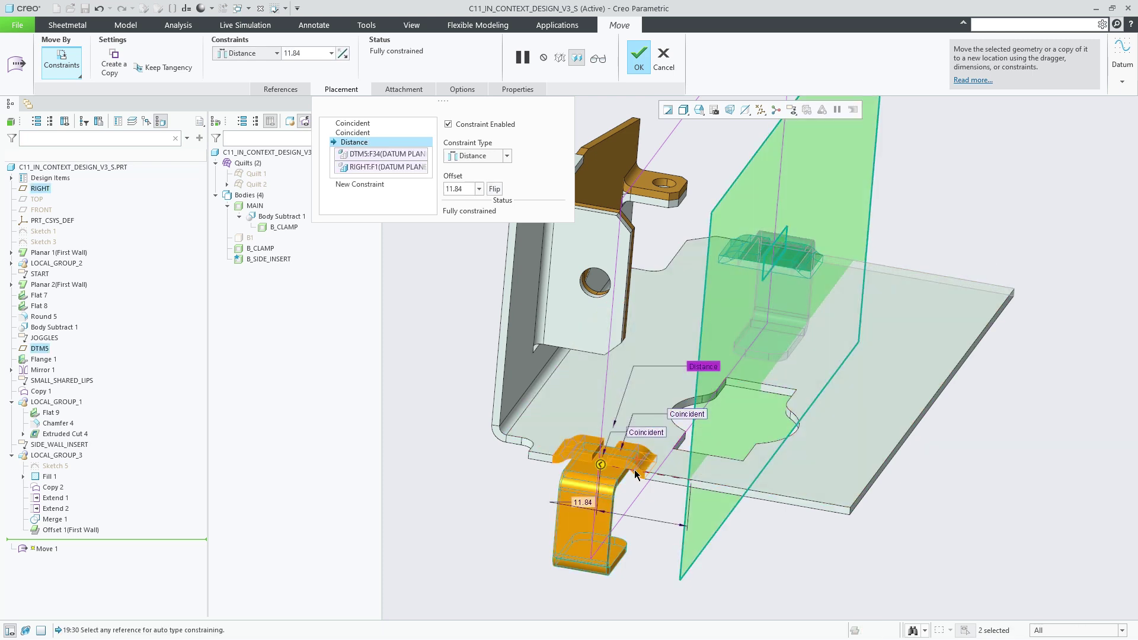
pyautogui.doubleClick(581, 503)
pyautogui.write('14')
pyautogui.press('Return')
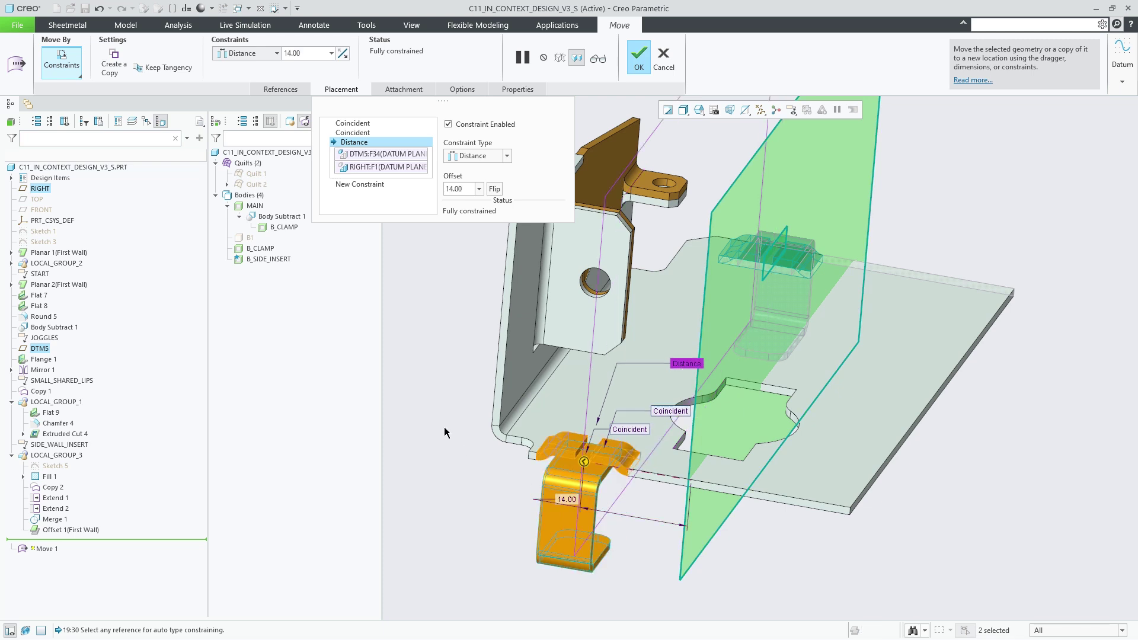
pyautogui.click(110, 63)
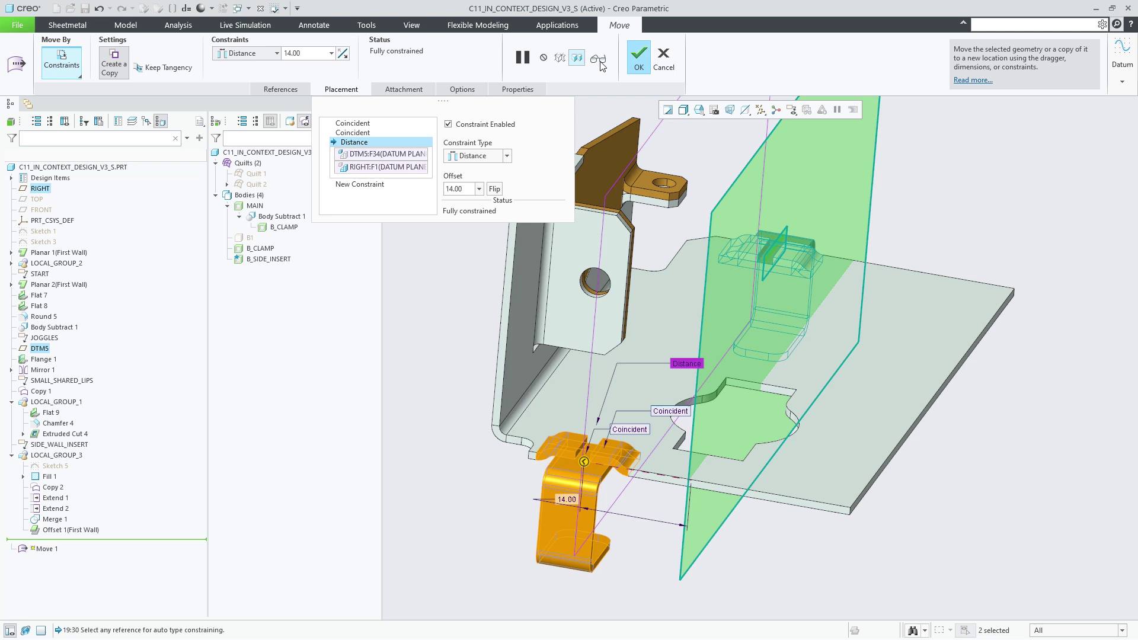
pyautogui.click(638, 58)
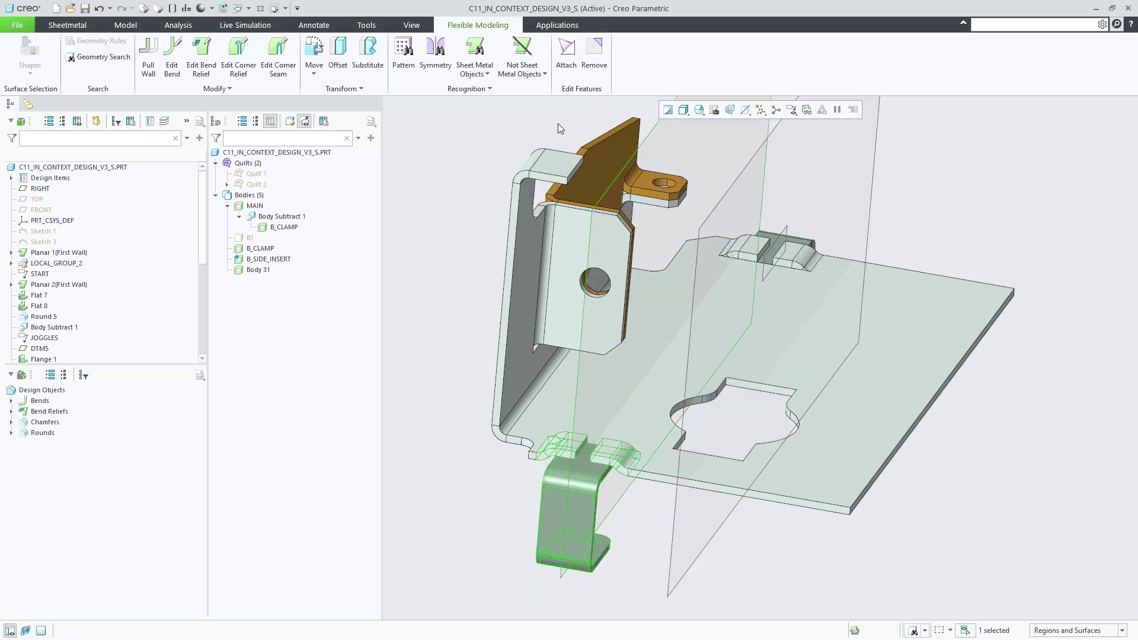
# - Rename Body 31 to B_CLAMP_BACK
pyautogui.click(258, 270)
pyautogui.click(258, 270)
pyautogui.write('B_CLAMP_BACK')
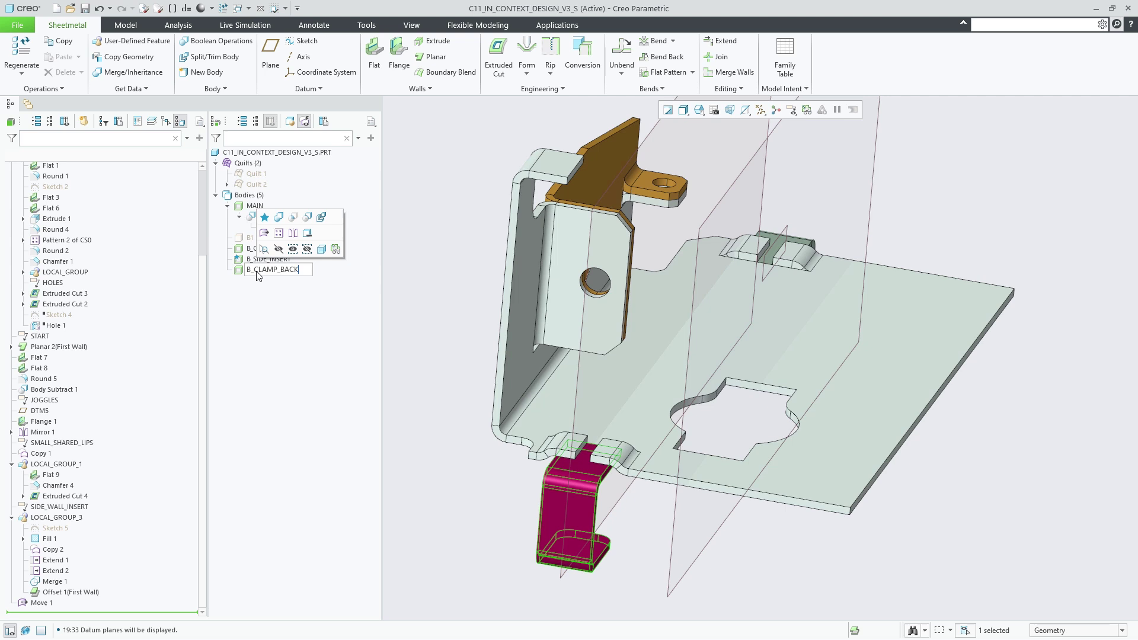
pyautogui.press('Return')
# - Show coordinate systems and hide datum planes in the datum display filter
pyautogui.click(759, 111)
pyautogui.click(761, 163)
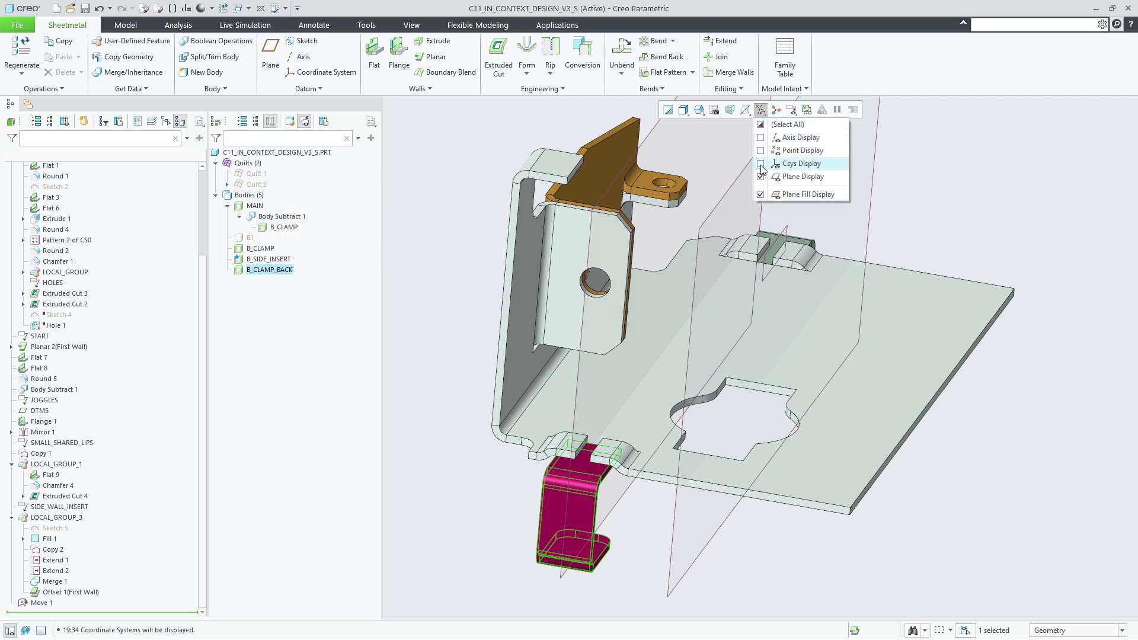
pyautogui.click(760, 177)
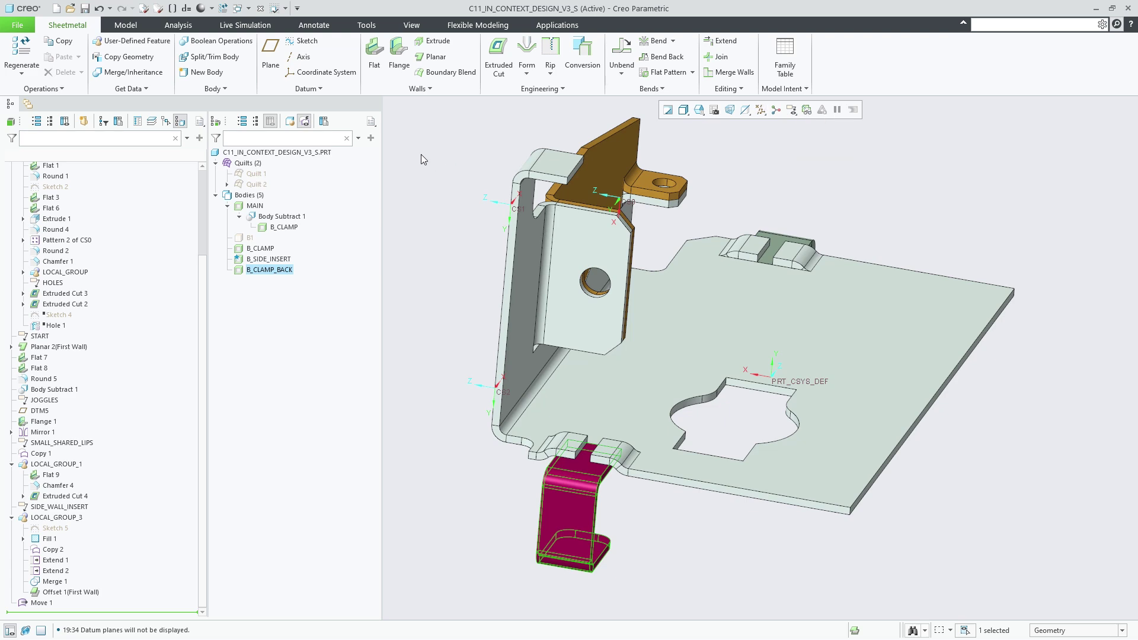
# - Hide the orange B_SIDE_INSERT body
pyautogui.moveTo(421, 154); pyautogui.dragTo(686, 280, button='middle')
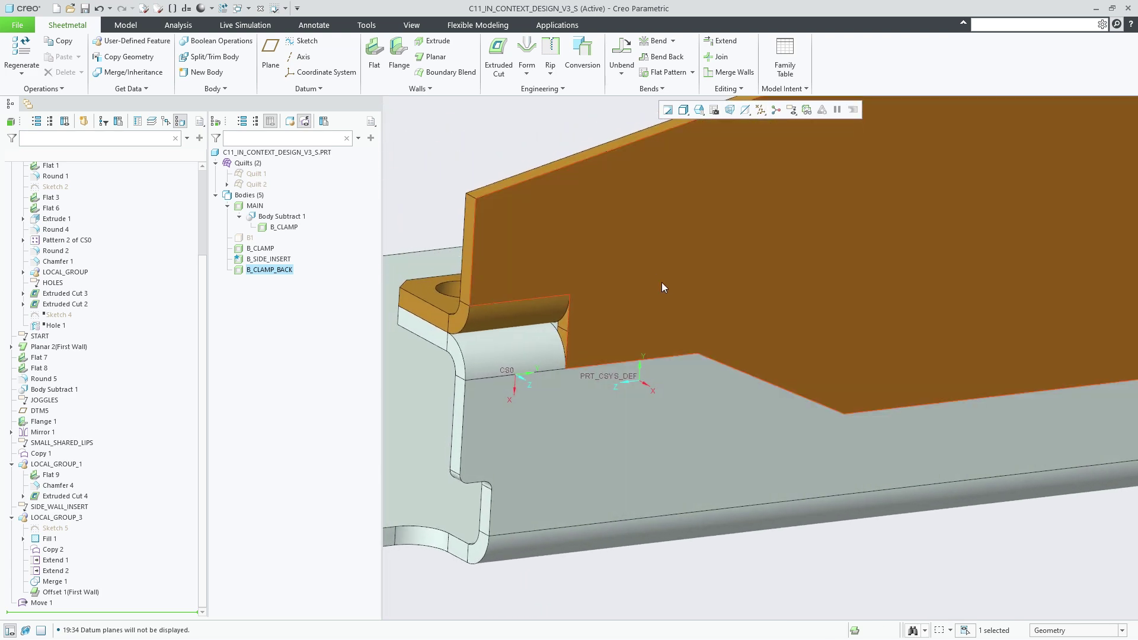
pyautogui.click(662, 282)
pyautogui.click(711, 234)
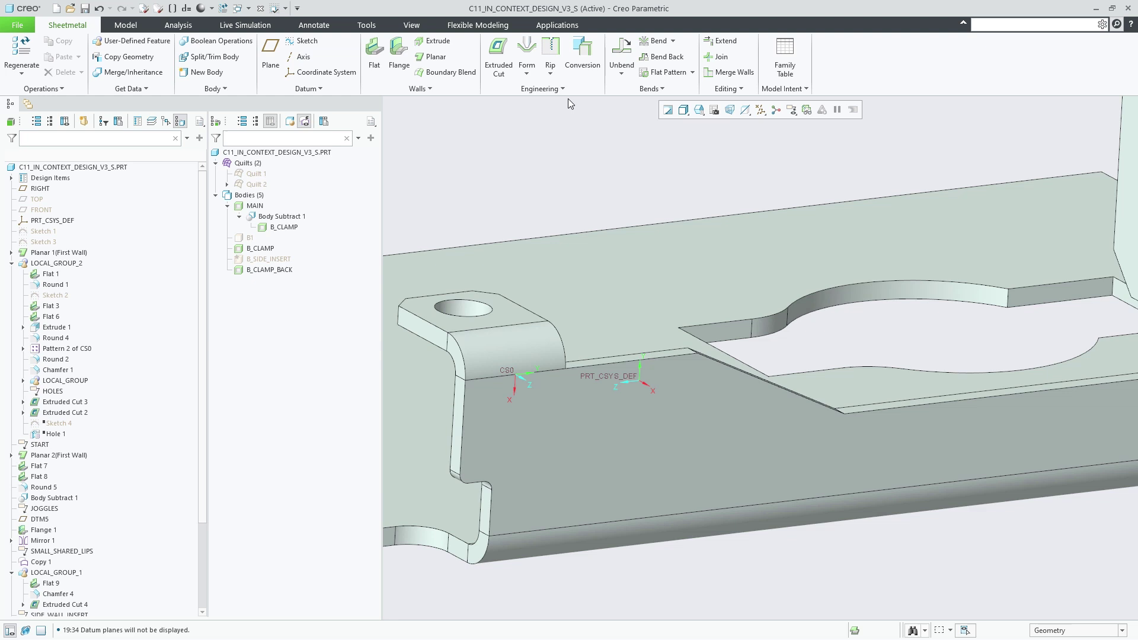
# - Add an edge rip along the sheet edge beside CS0
pyautogui.click(550, 70)
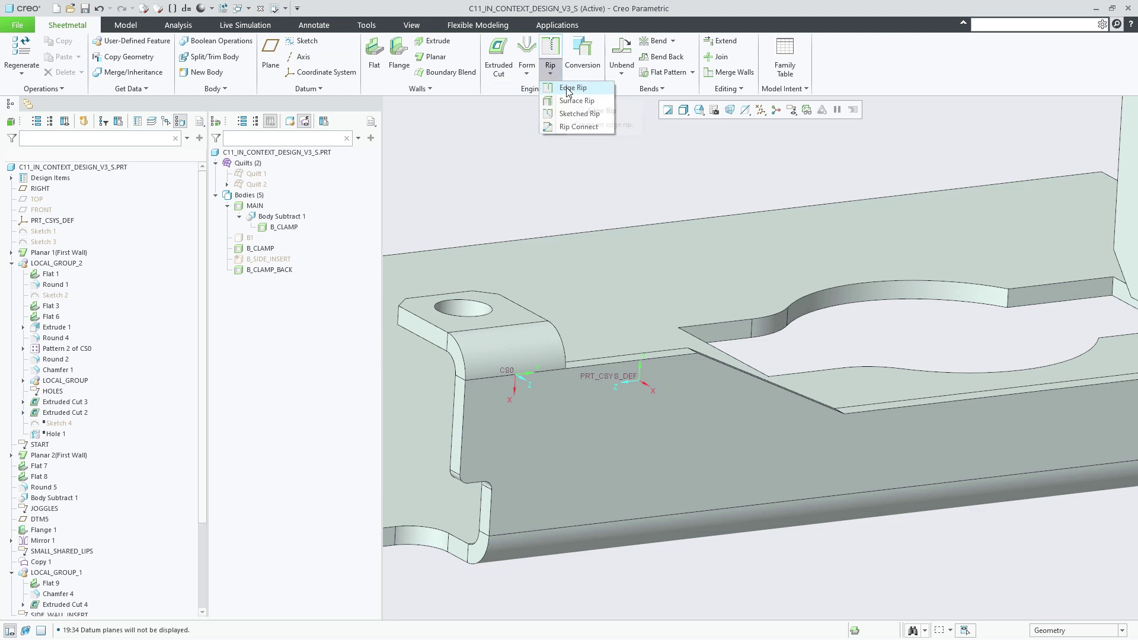
pyautogui.click(570, 88)
pyautogui.click(545, 376)
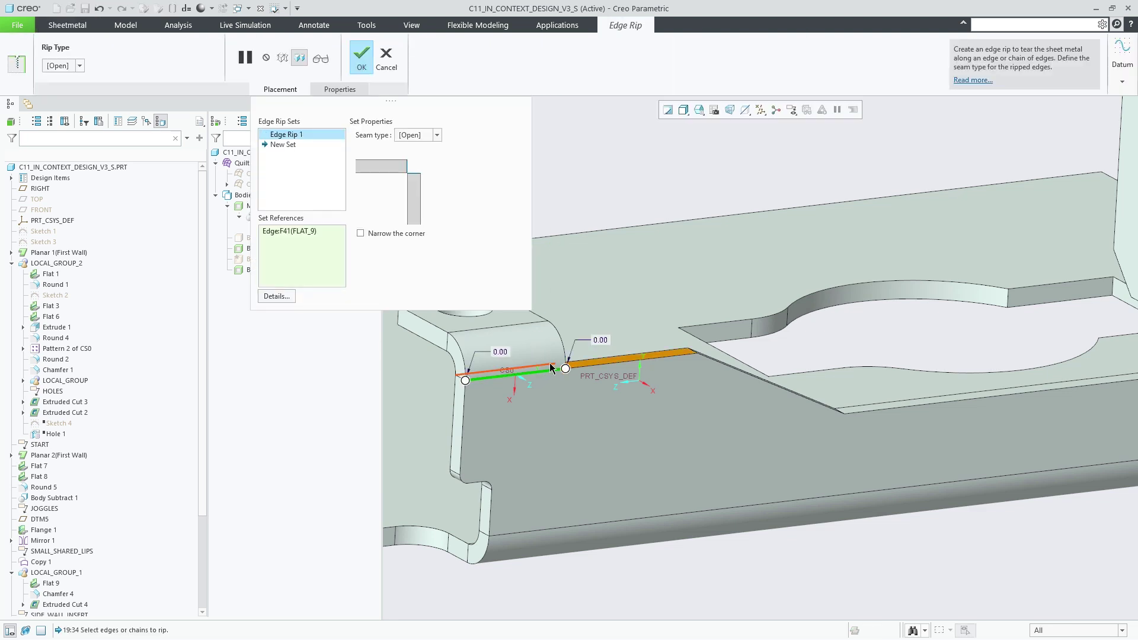
pyautogui.middleClick(574, 332)
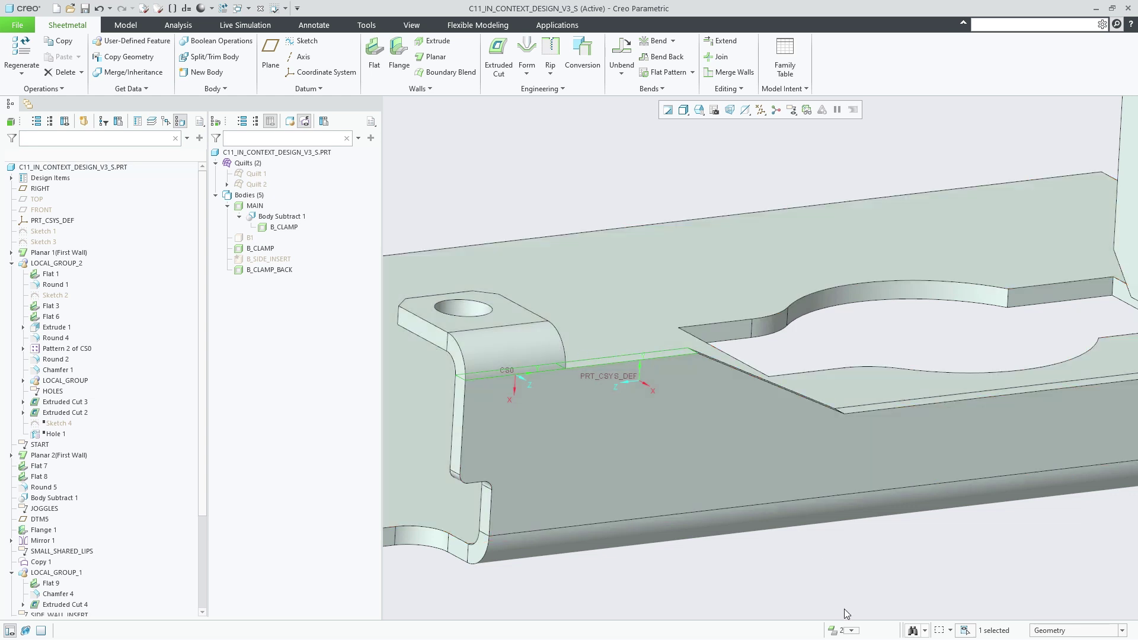
# - Split the rounded tab off the MAIN body by volume, creating Body 32
pyautogui.click(852, 630)
pyautogui.click(596, 411)
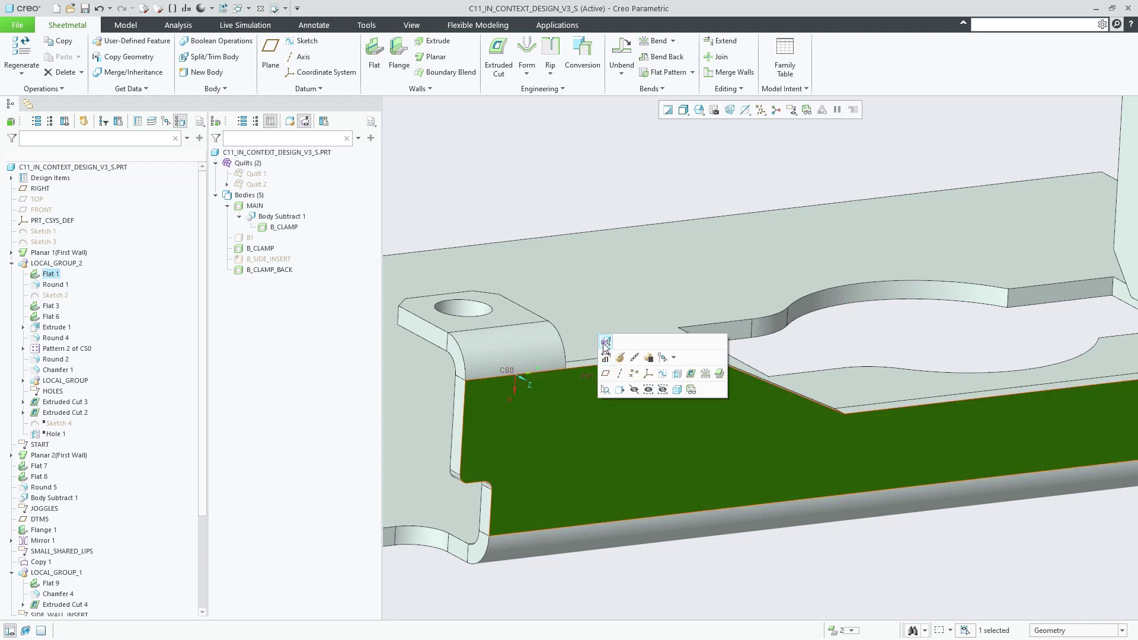
pyautogui.click(605, 343)
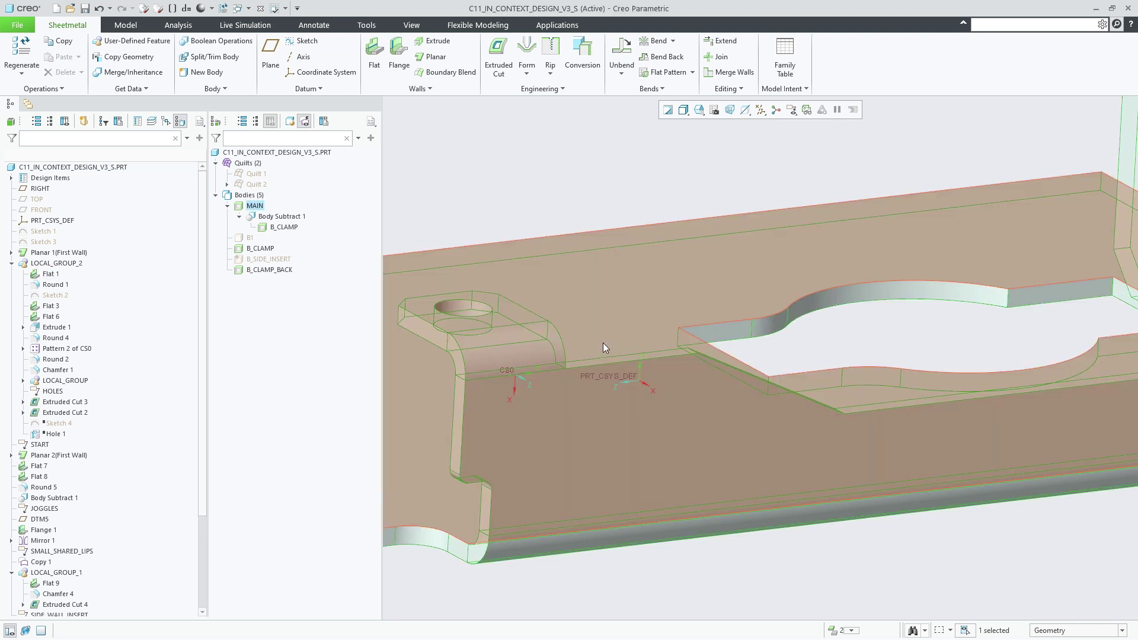
pyautogui.rightClick(603, 343)
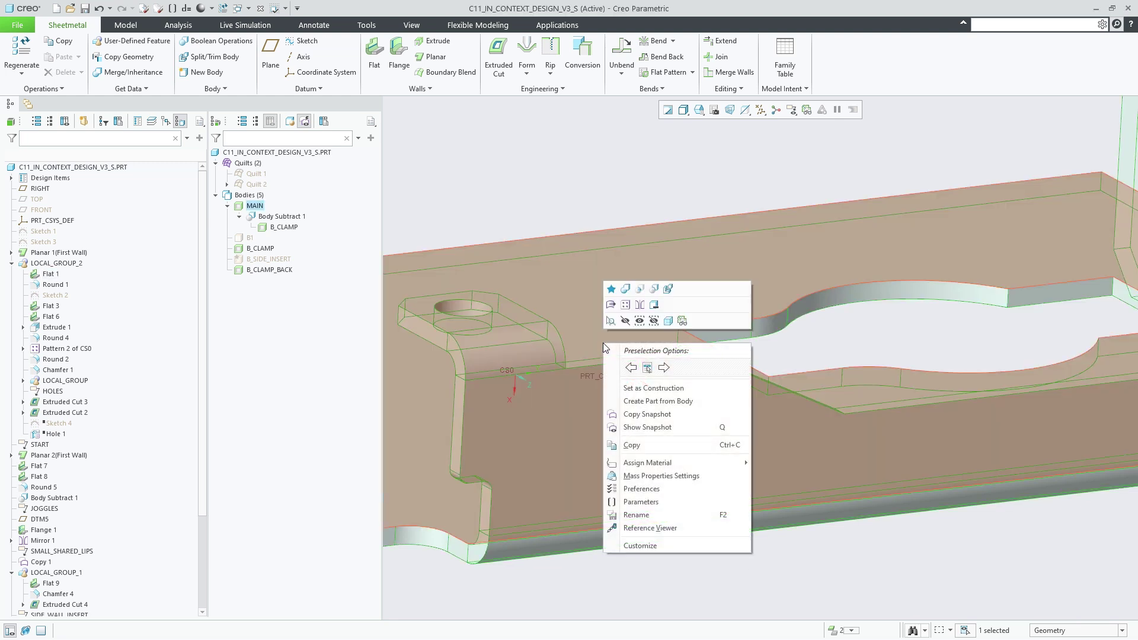
pyautogui.click(670, 290)
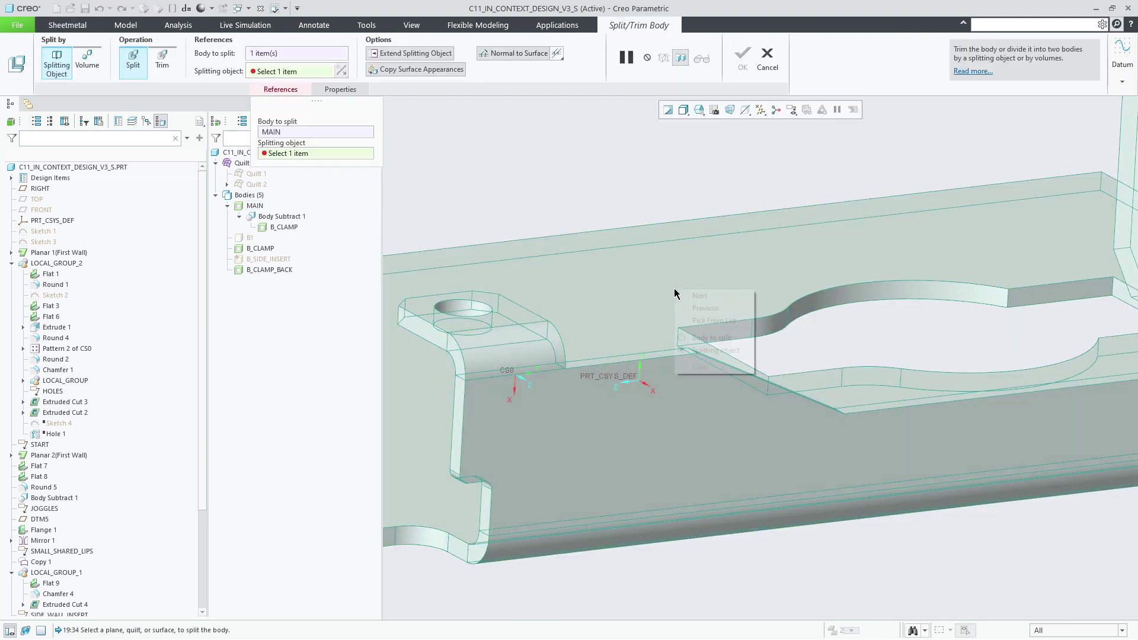
pyautogui.rightClick(676, 288)
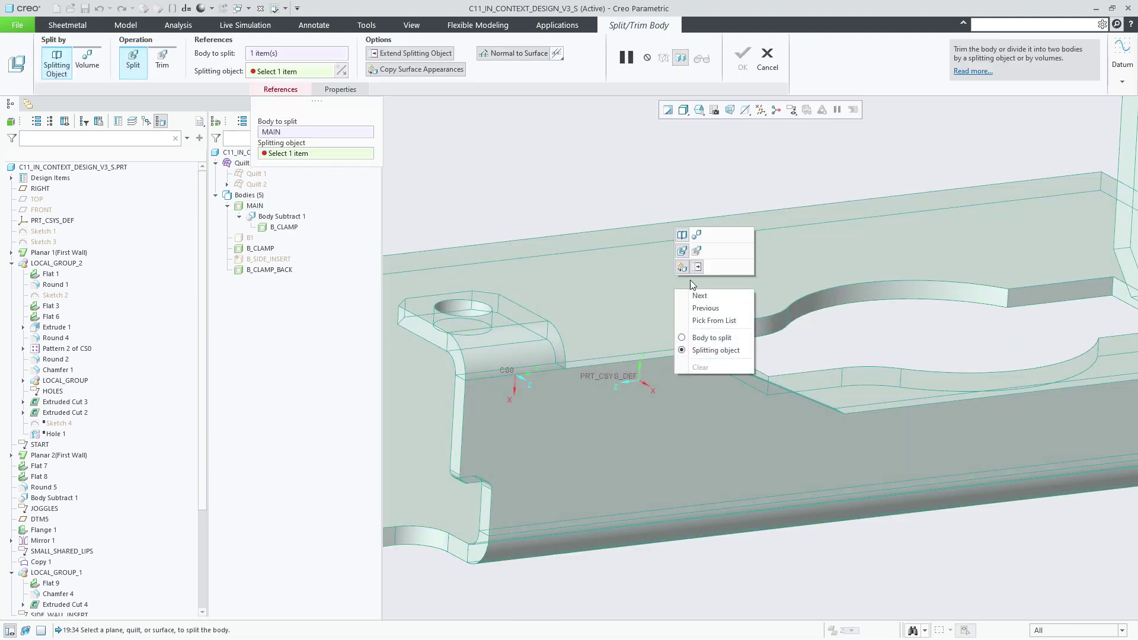
pyautogui.click(697, 236)
pyautogui.click(538, 349)
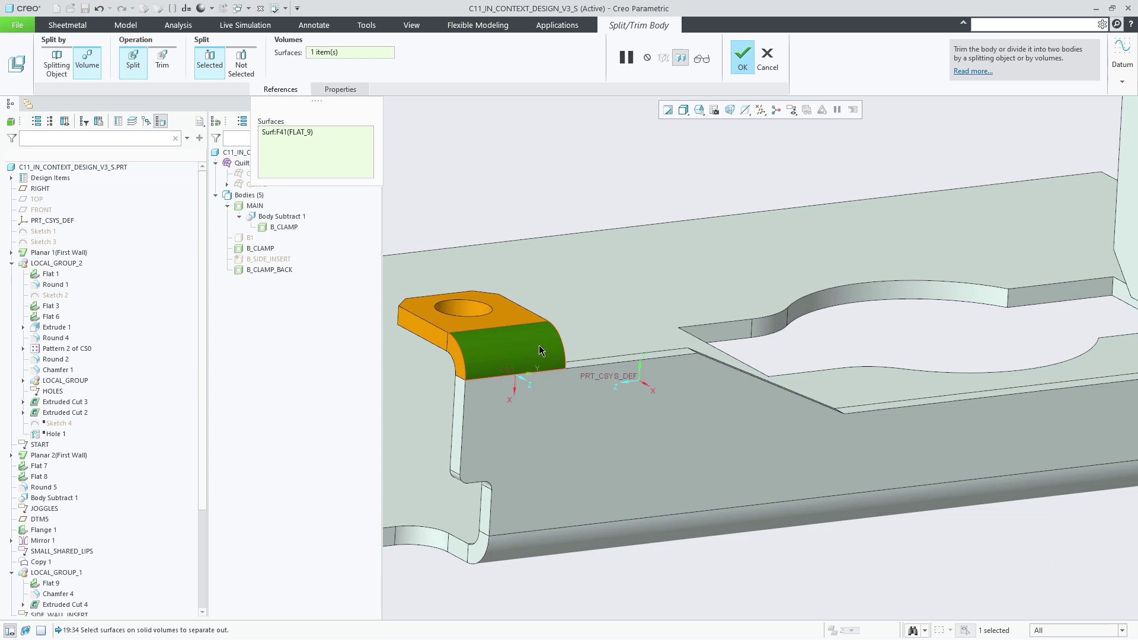
pyautogui.middleClick(540, 349)
pyautogui.click(511, 343)
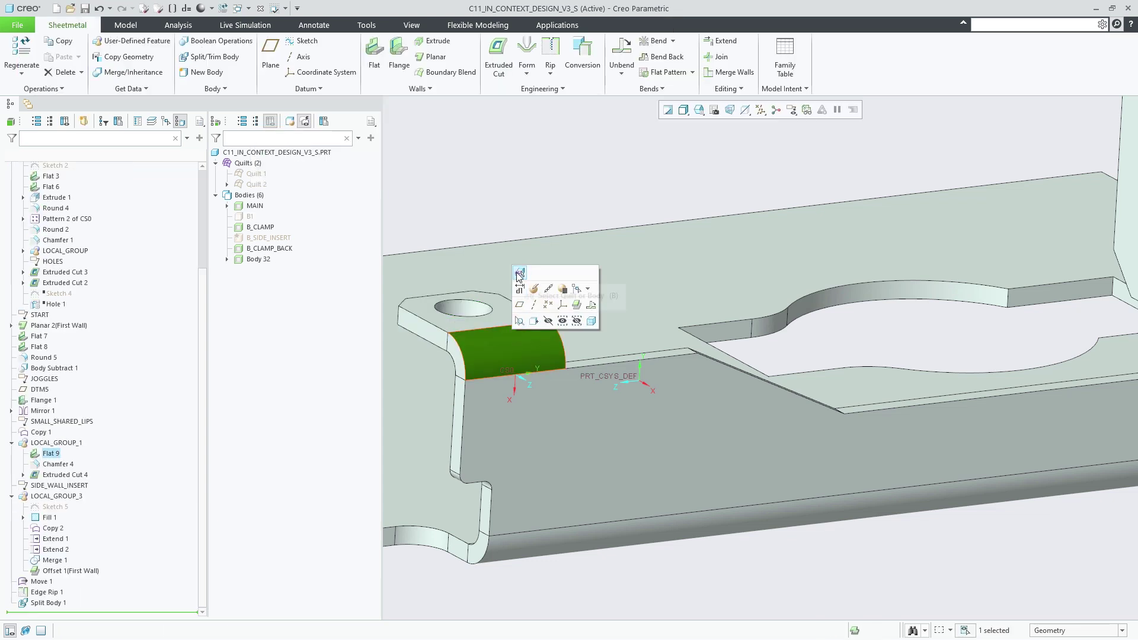
# - Start a Point-type geometry pattern of Body 32 using the From Pattern option
pyautogui.click(520, 273)
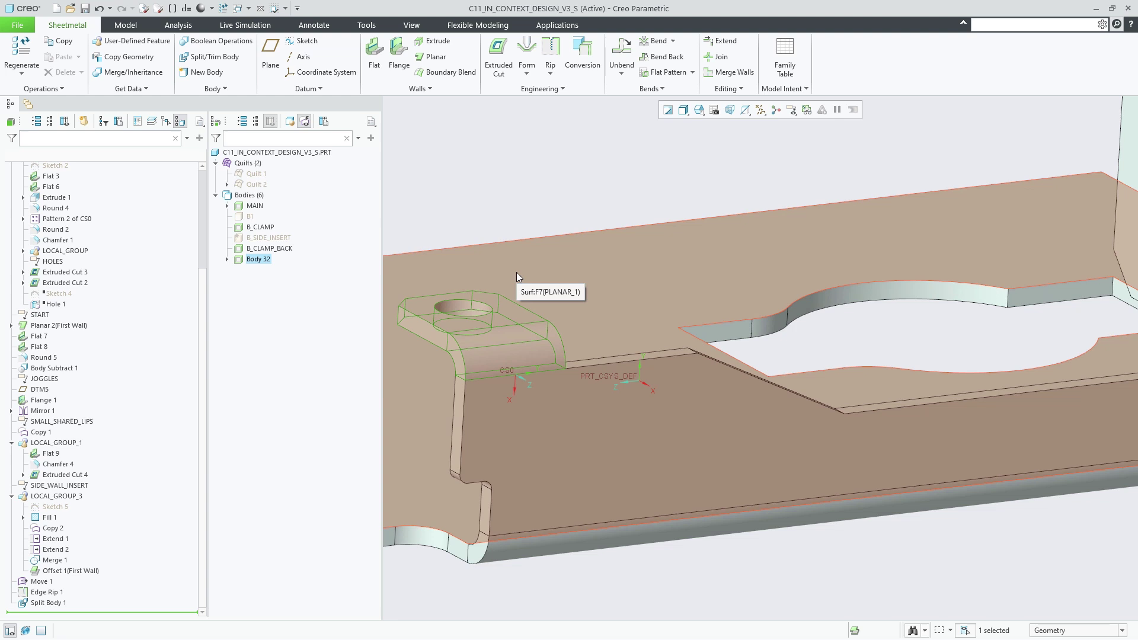
pyautogui.rightClick(518, 221)
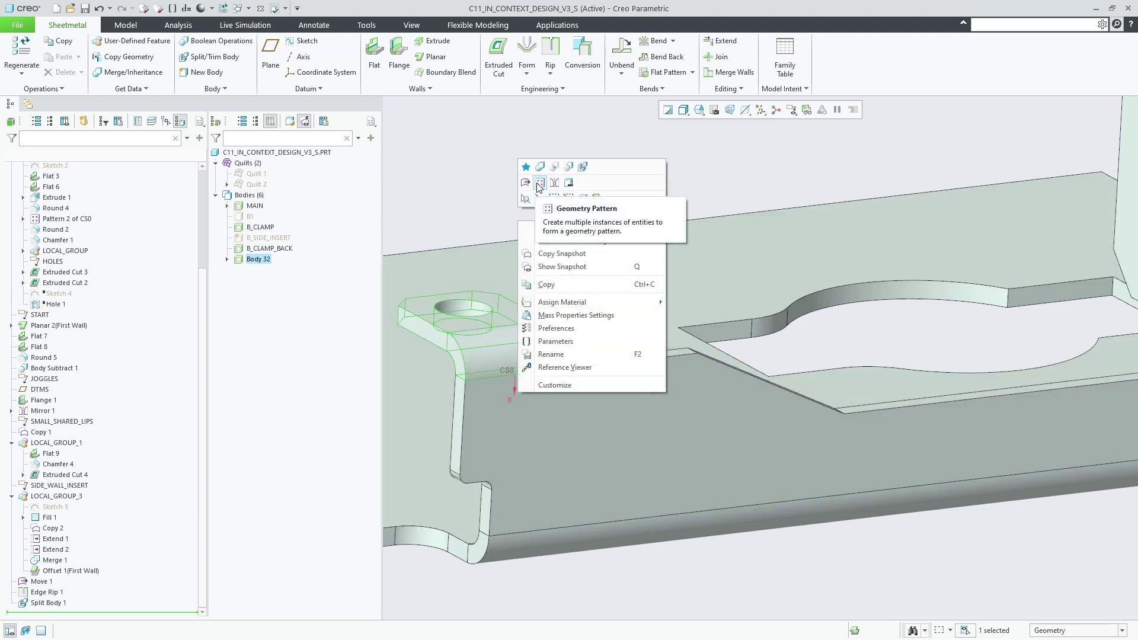
pyautogui.click(537, 198)
pyautogui.hotkey('ctrl', 'd')
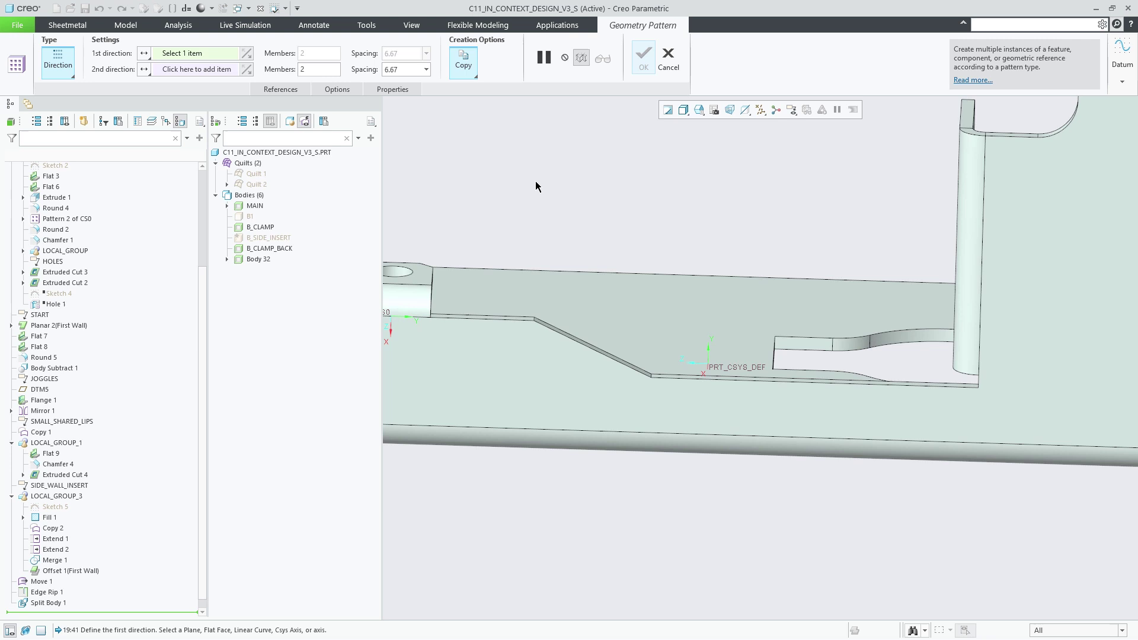
pyautogui.click(62, 79)
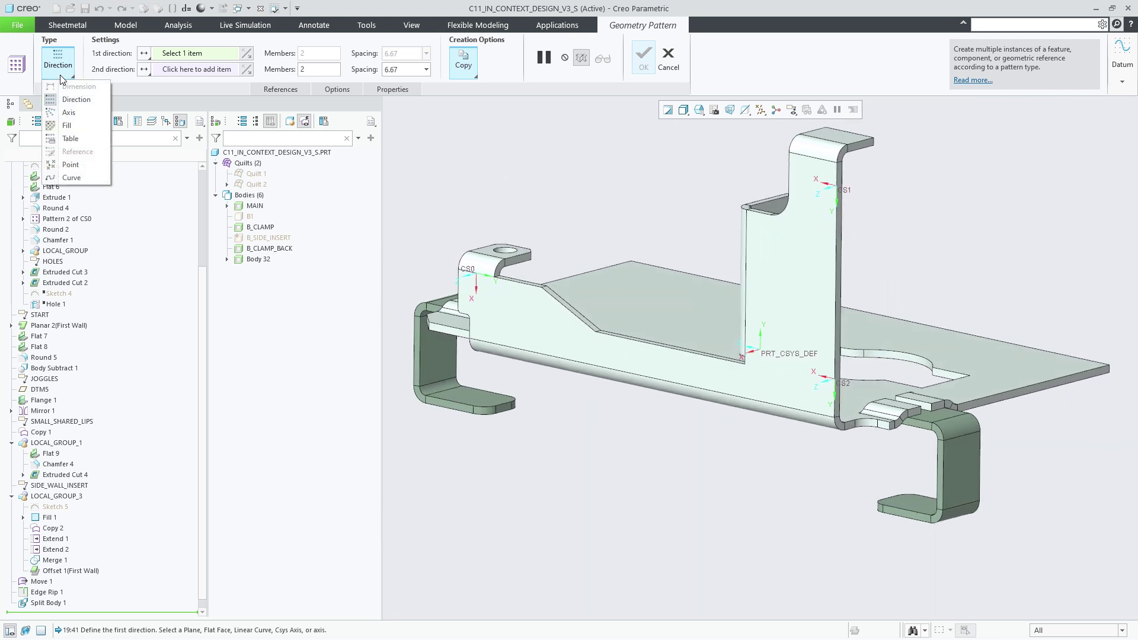
pyautogui.click(71, 165)
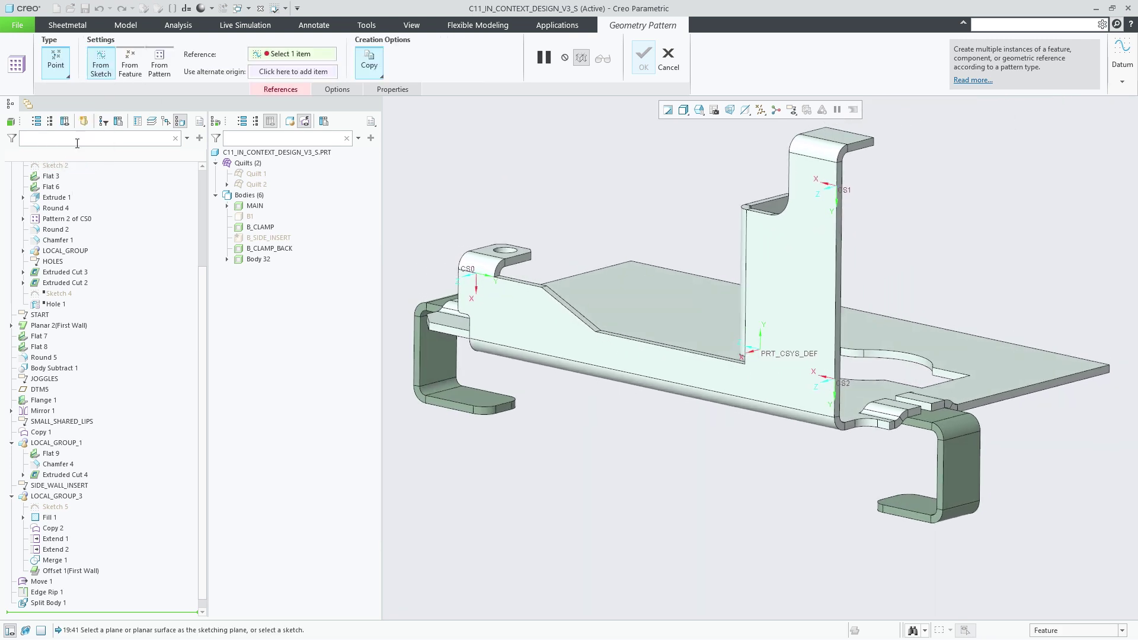
pyautogui.click(160, 64)
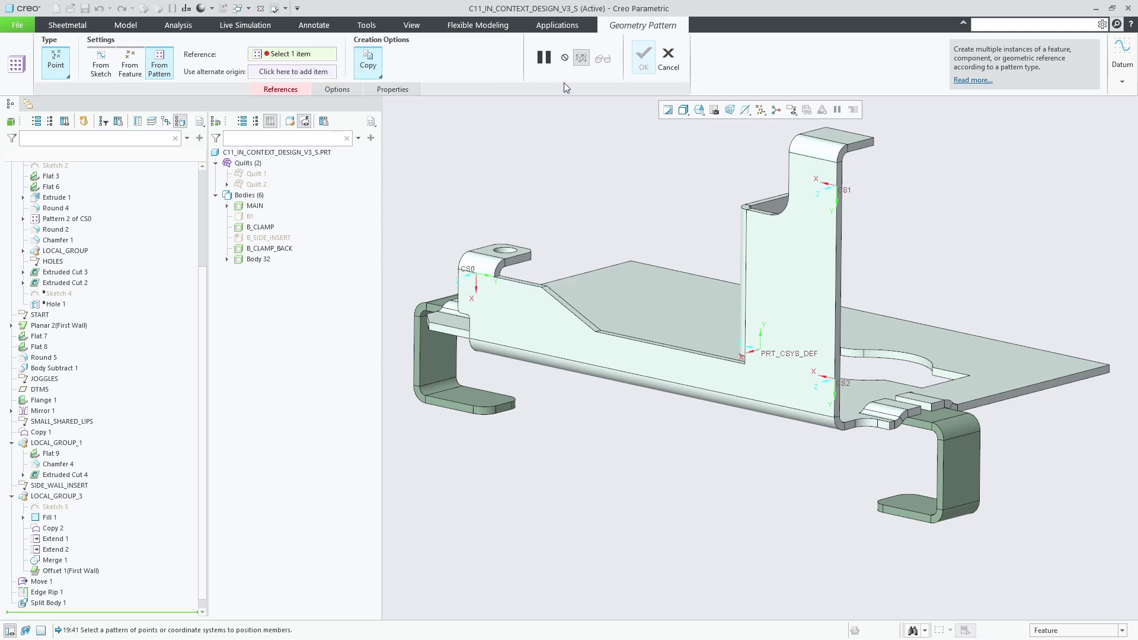
# - Reference Pattern 2 of CS0, use CS0 as alternate origin, and finish the pattern
pyautogui.click(544, 57)
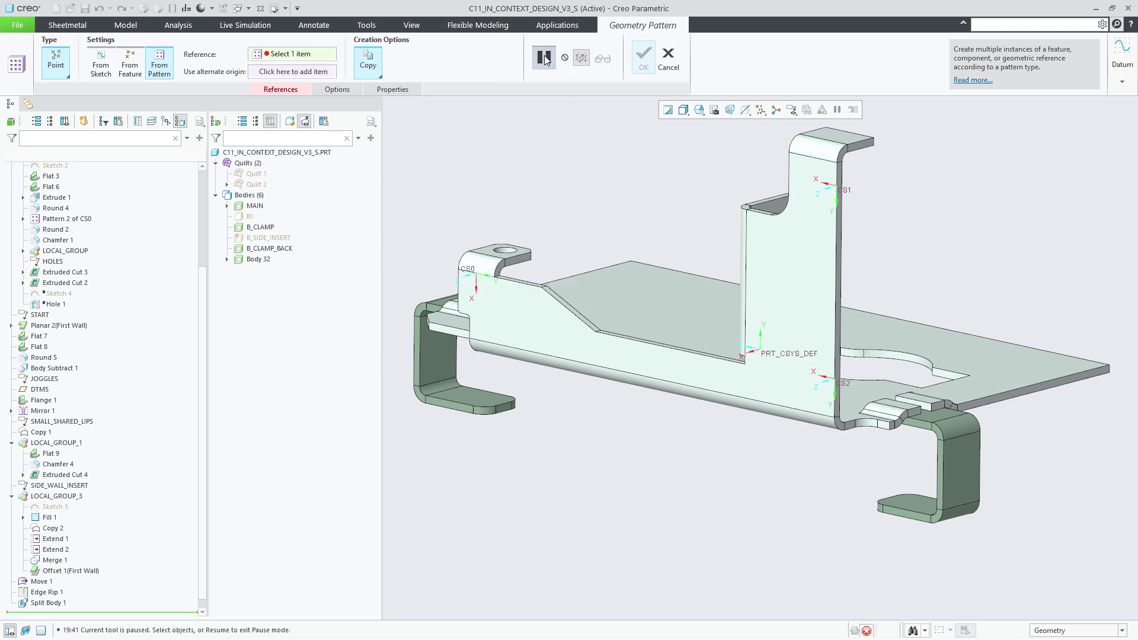
pyautogui.click(468, 274)
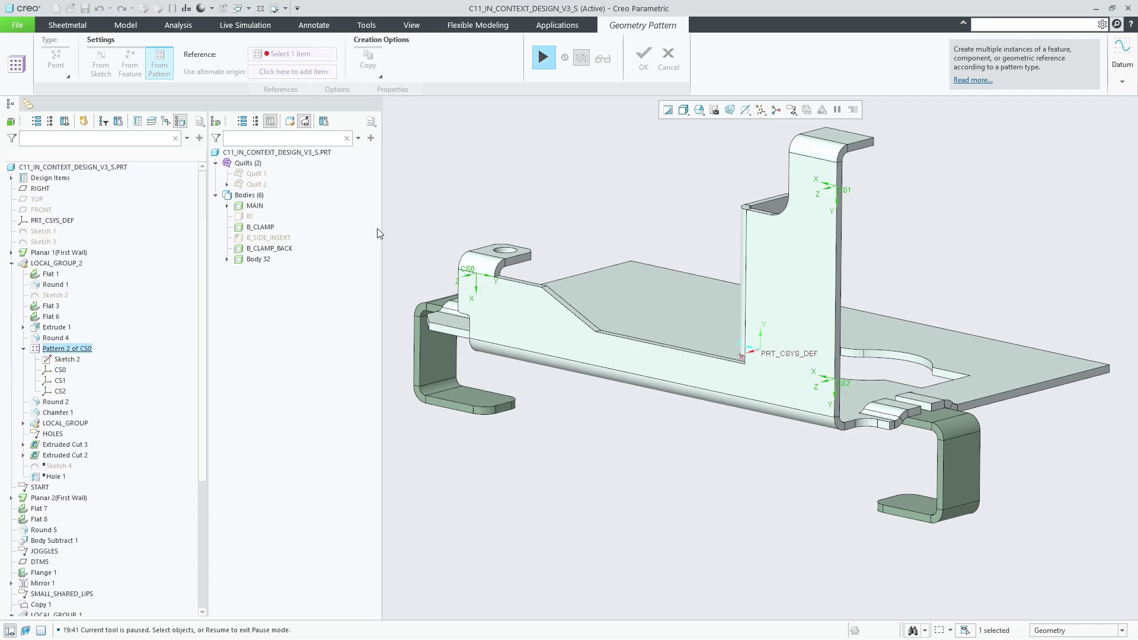
pyautogui.click(543, 57)
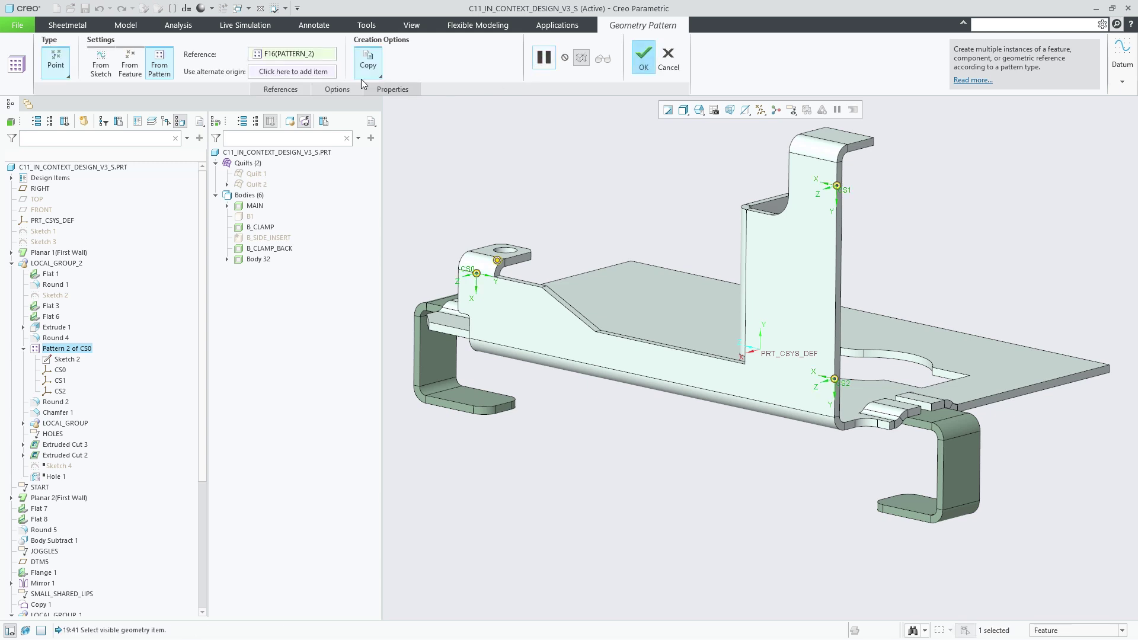
pyautogui.click(314, 72)
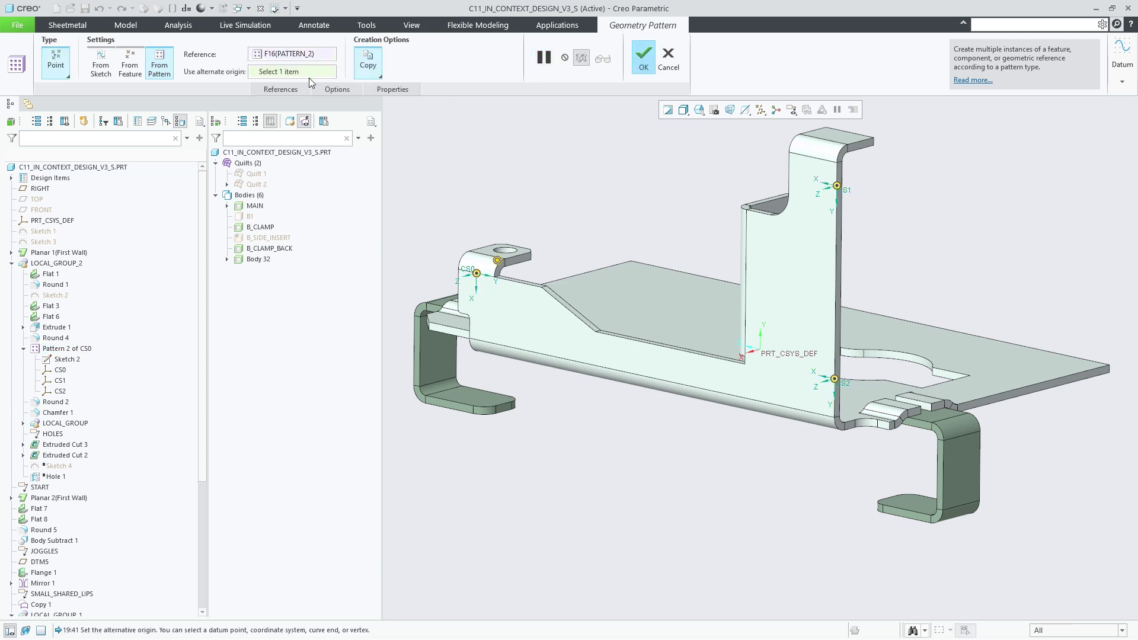
pyautogui.click(468, 272)
pyautogui.click(639, 60)
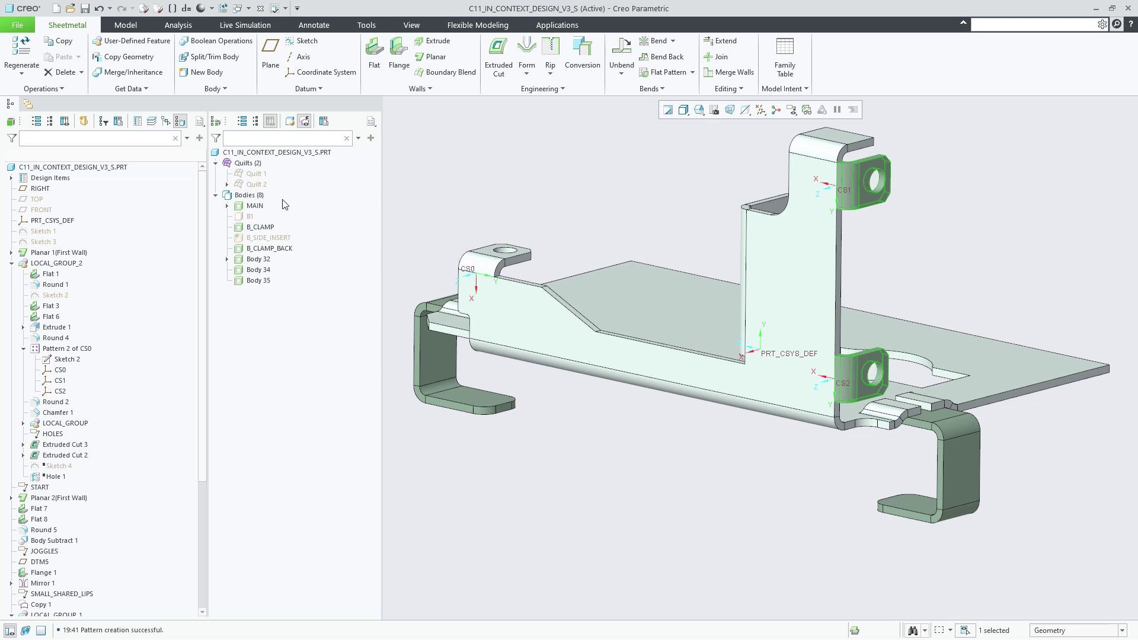
pyautogui.click(255, 207)
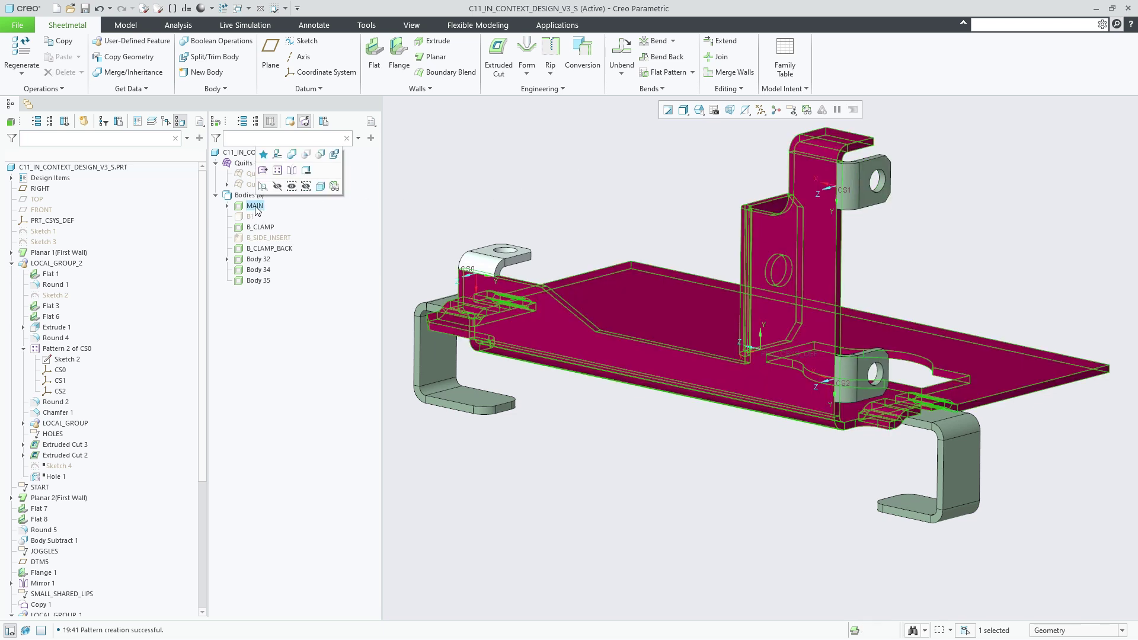
# - Merge Body 32 and Pattern 3 of Copy Geometry into the MAIN body
pyautogui.click(277, 155)
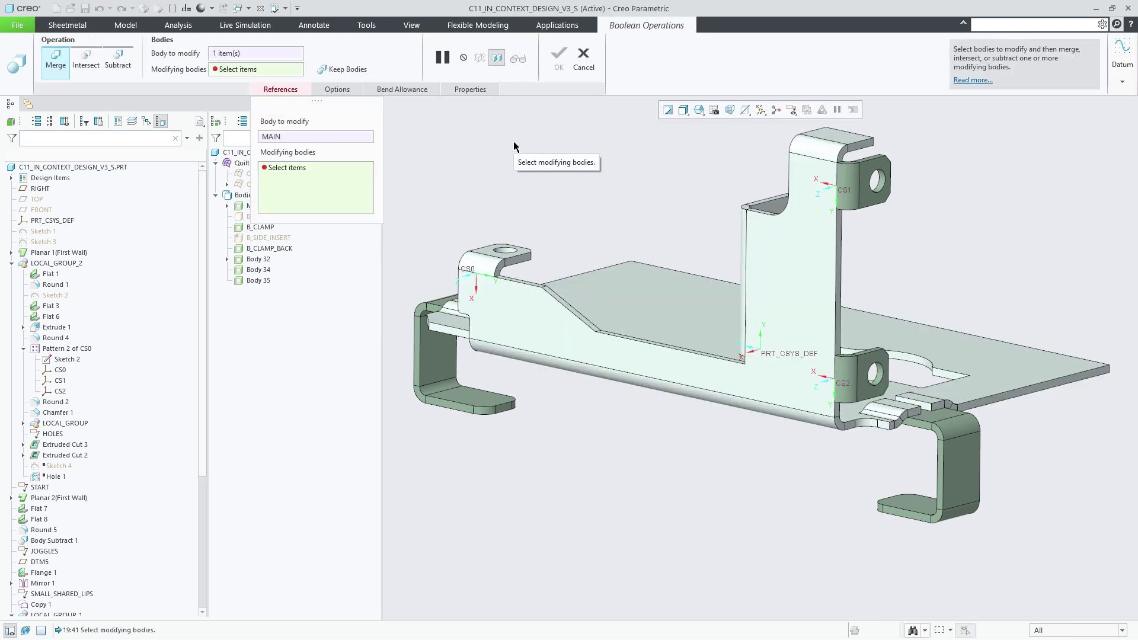
pyautogui.click(478, 253)
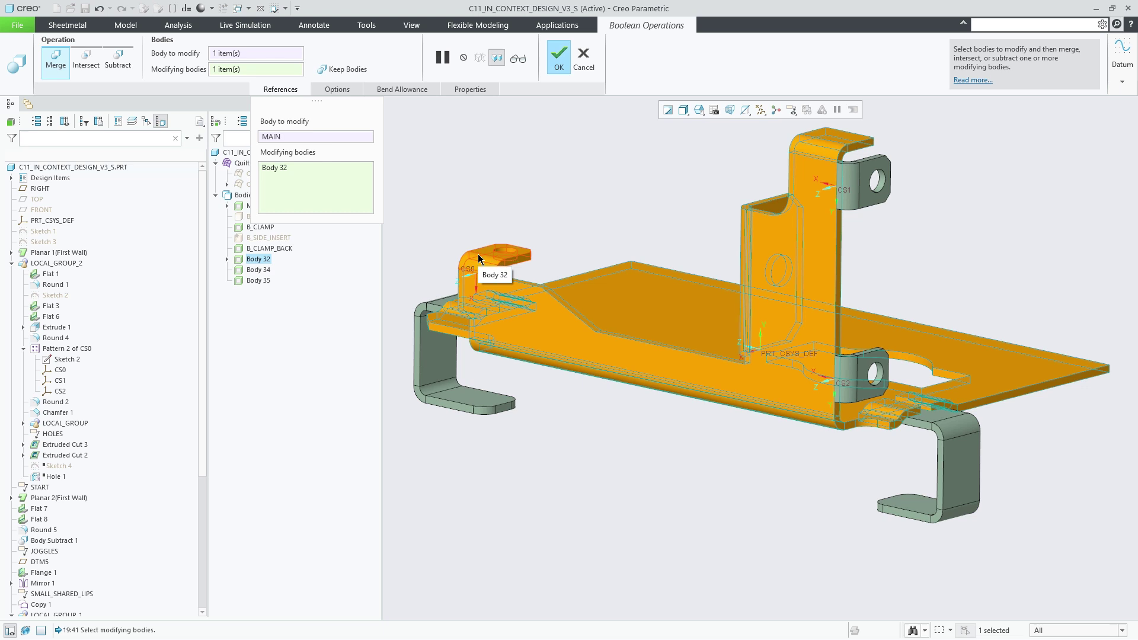
pyautogui.scroll(-3, 96, 568)
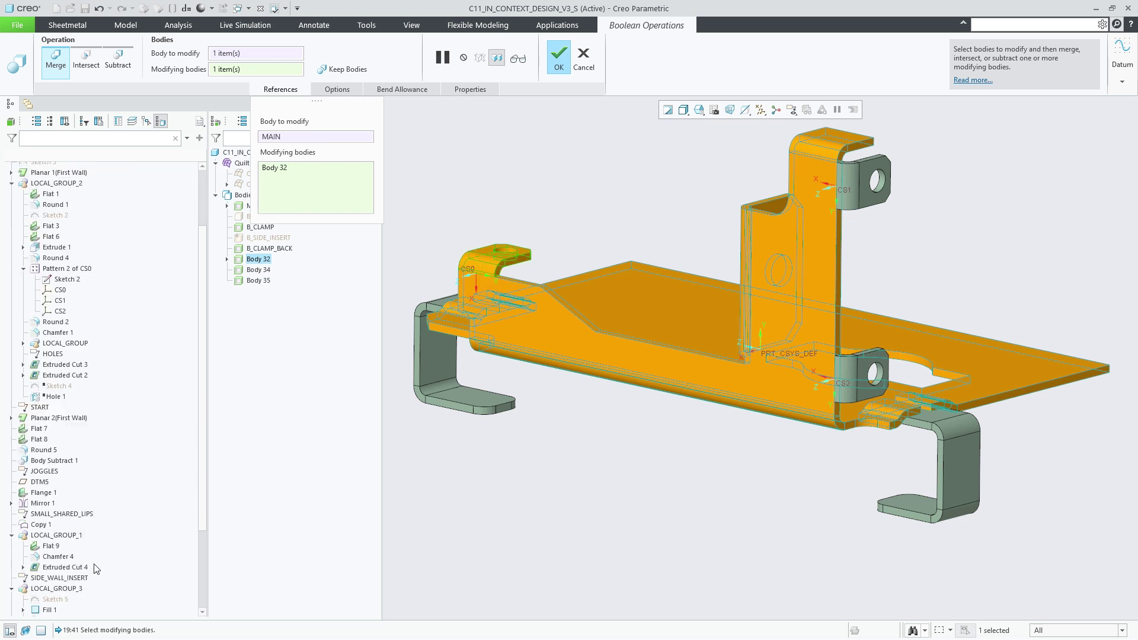
pyautogui.scroll(-4, 96, 568)
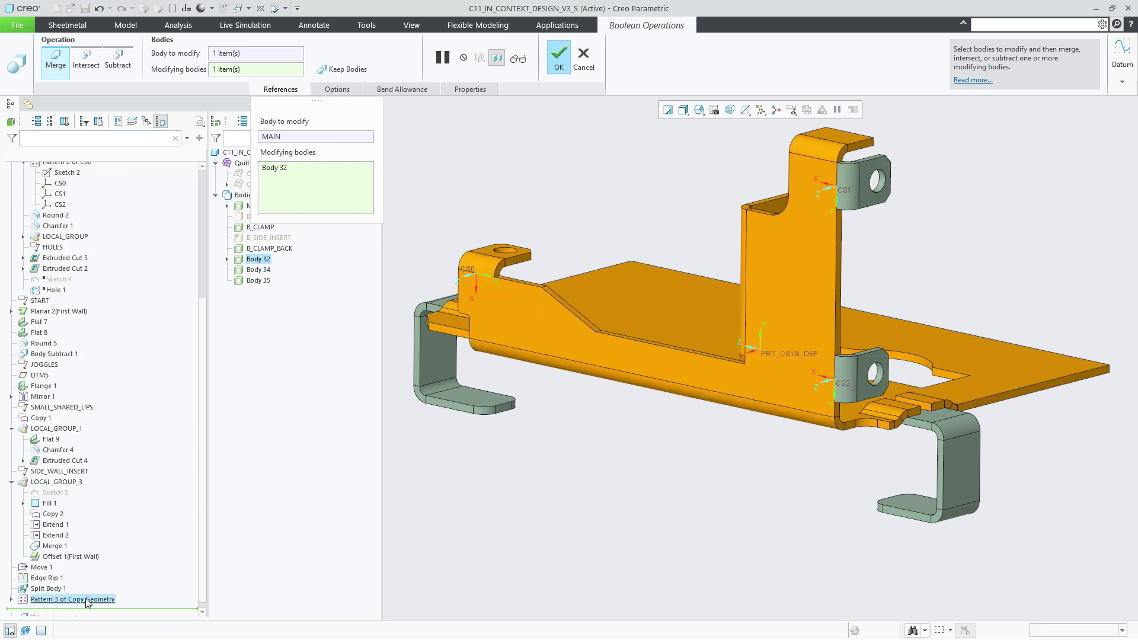
pyautogui.keyDown('ctrl'); pyautogui.click(89, 600); pyautogui.keyUp('ctrl')
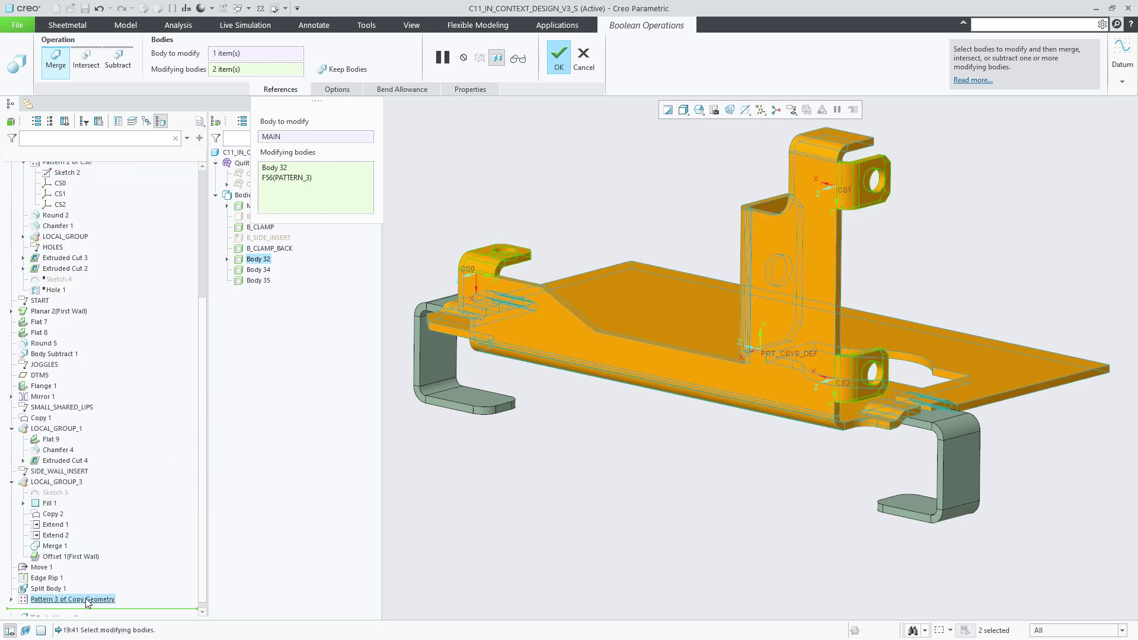
pyautogui.middleClick(476, 518)
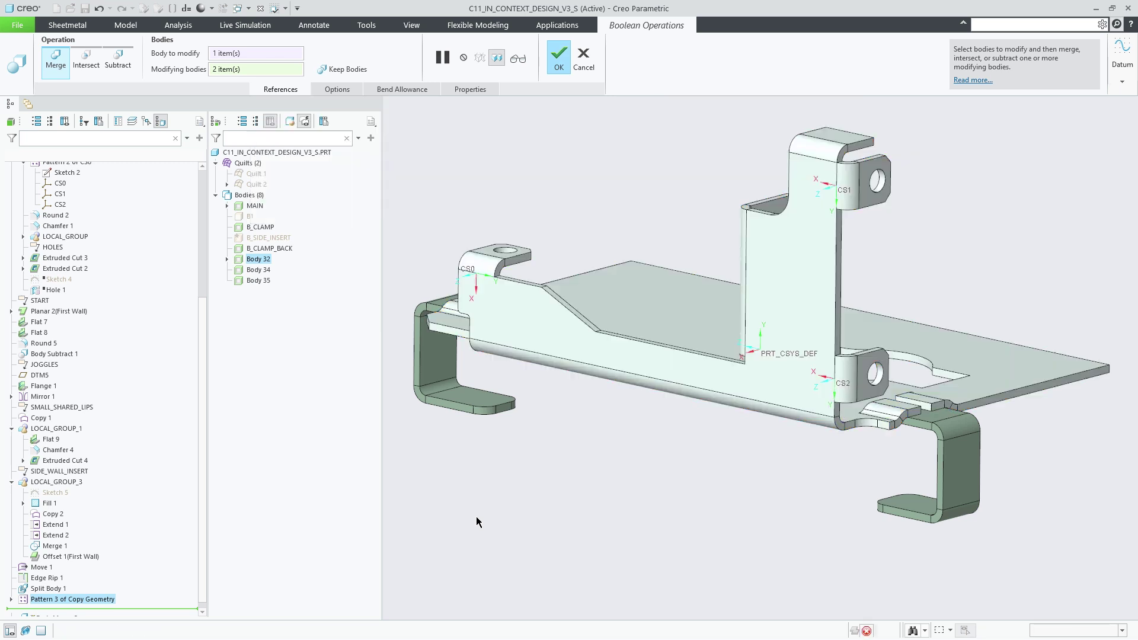
# - Expand MAIN, Body Subtract 1 and Body Merge 2, highlighting Bodies 32, 34, 35 and B_SIDE_INSERT
pyautogui.click(243, 206)
pyautogui.click(228, 205)
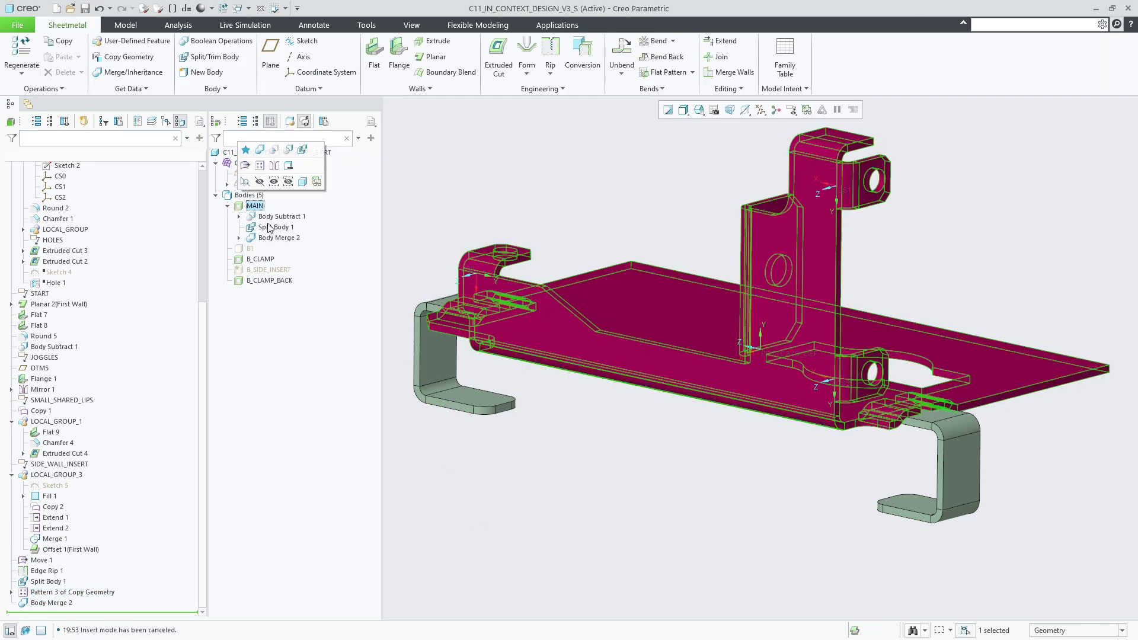
pyautogui.click(239, 217)
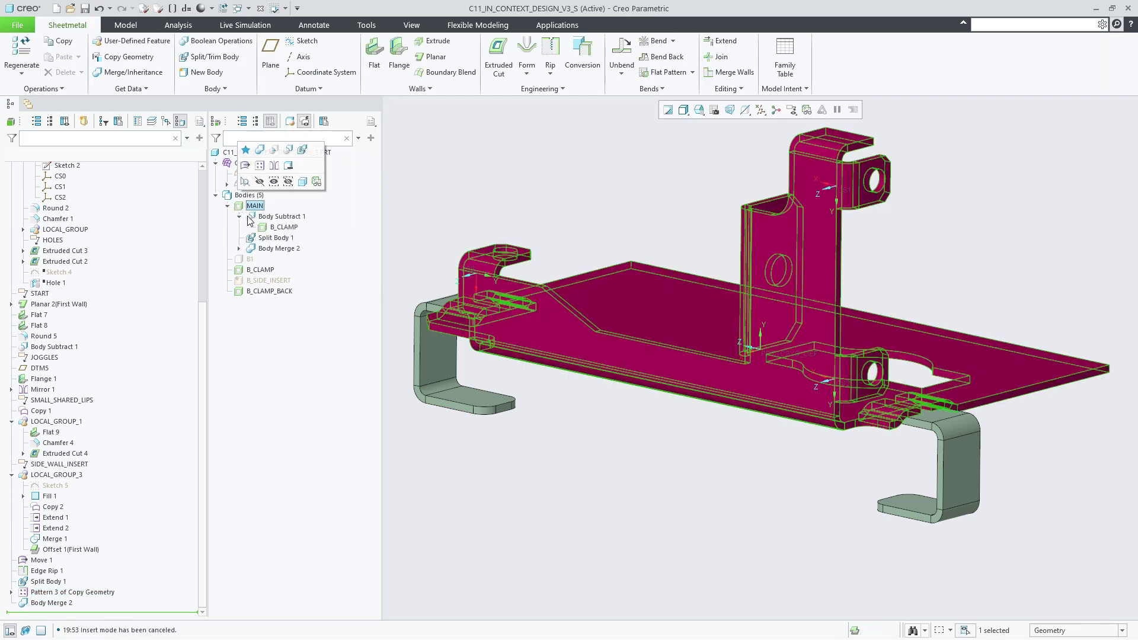
pyautogui.click(240, 249)
pyautogui.click(286, 260)
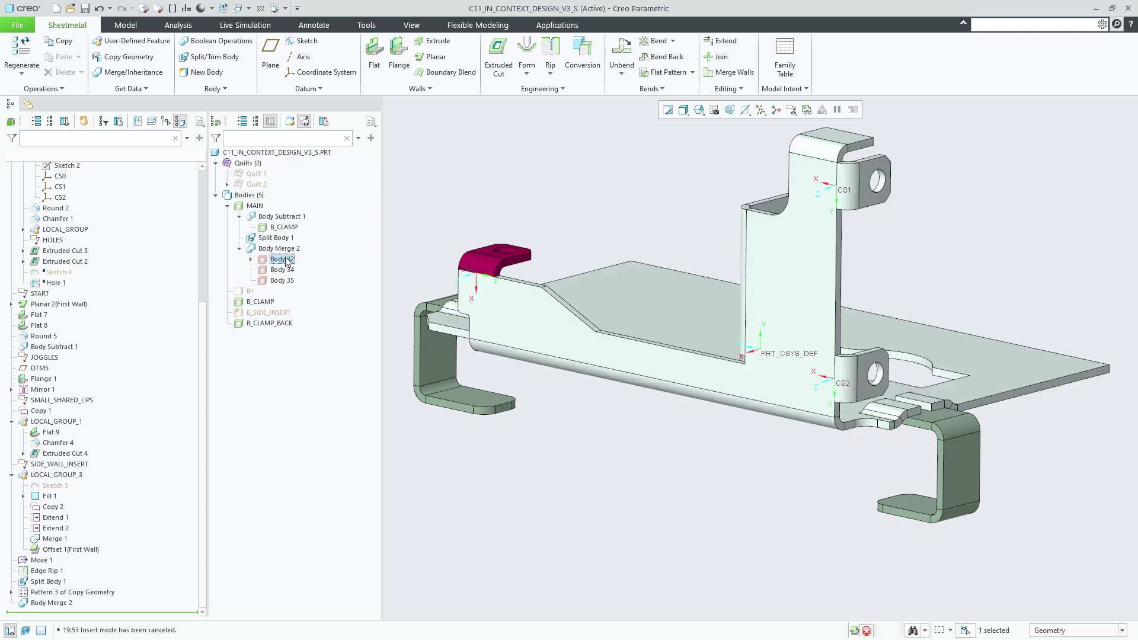
pyautogui.click(283, 270)
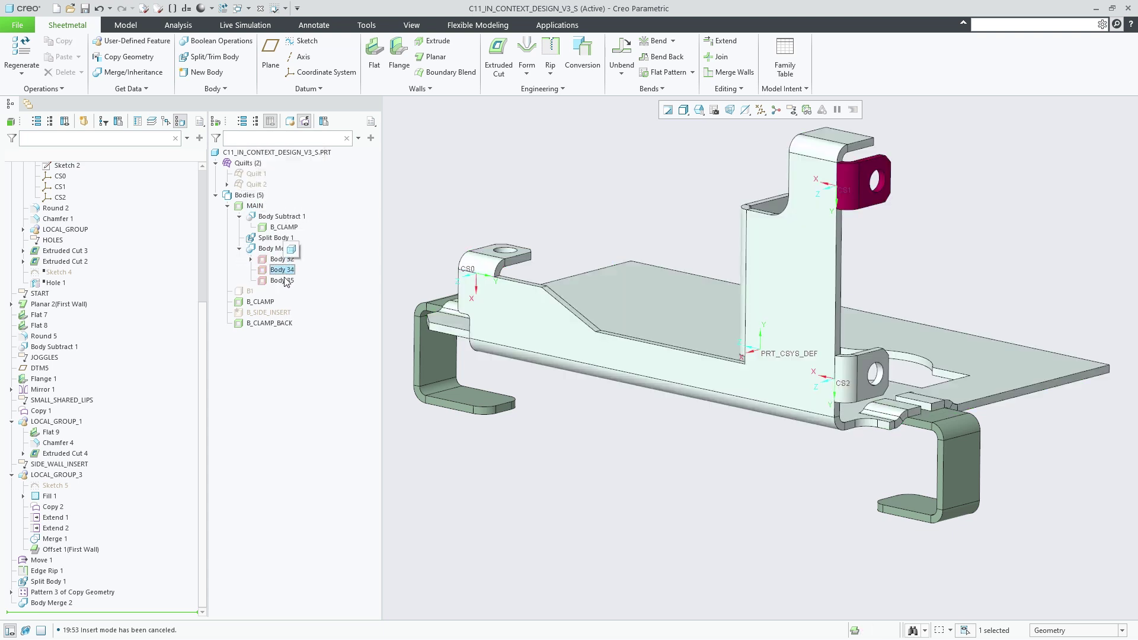
pyautogui.click(282, 281)
pyautogui.click(269, 313)
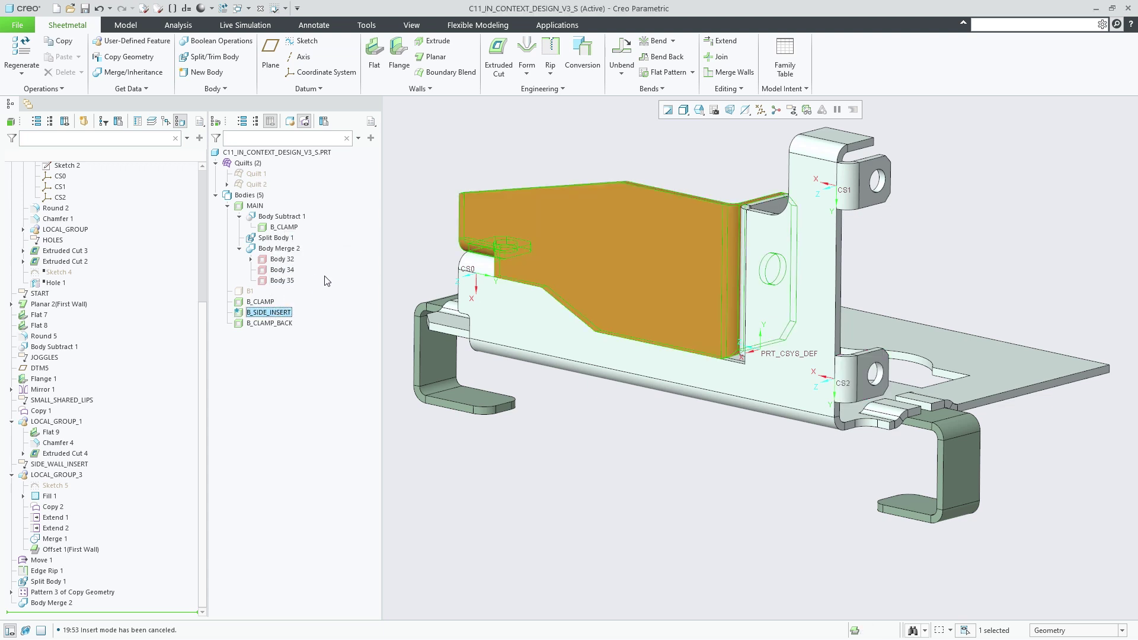
pyautogui.click(396, 277)
pyautogui.hotkey('ctrl', 'd')
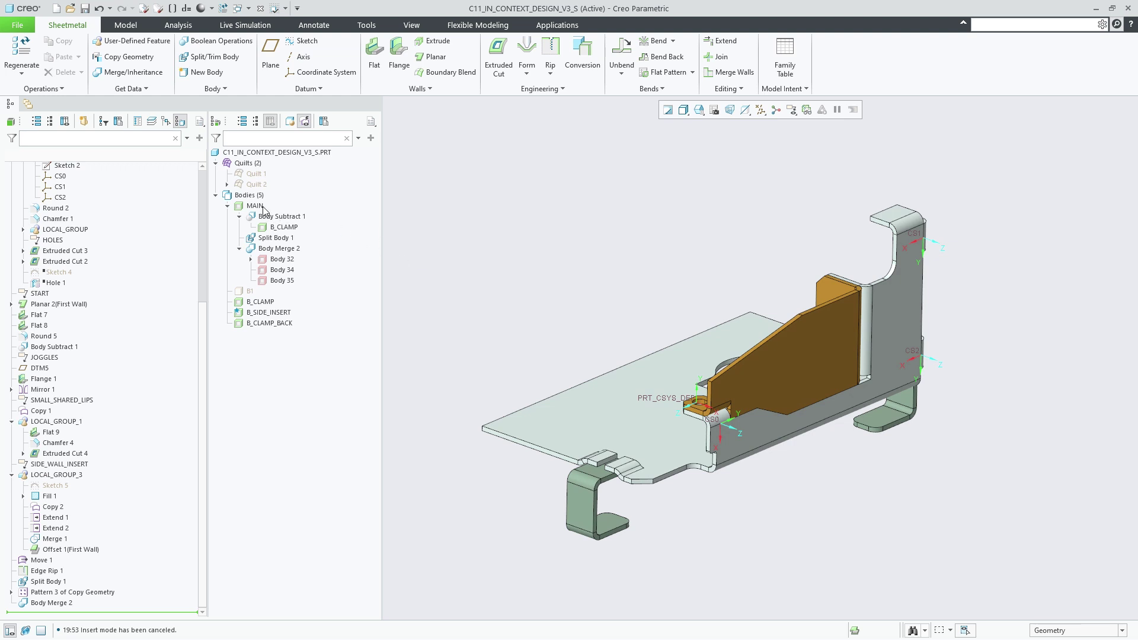
# - Trim the MAIN body at the RIGHT datum plane, displaying planes instead of coordinate systems
pyautogui.click(250, 207)
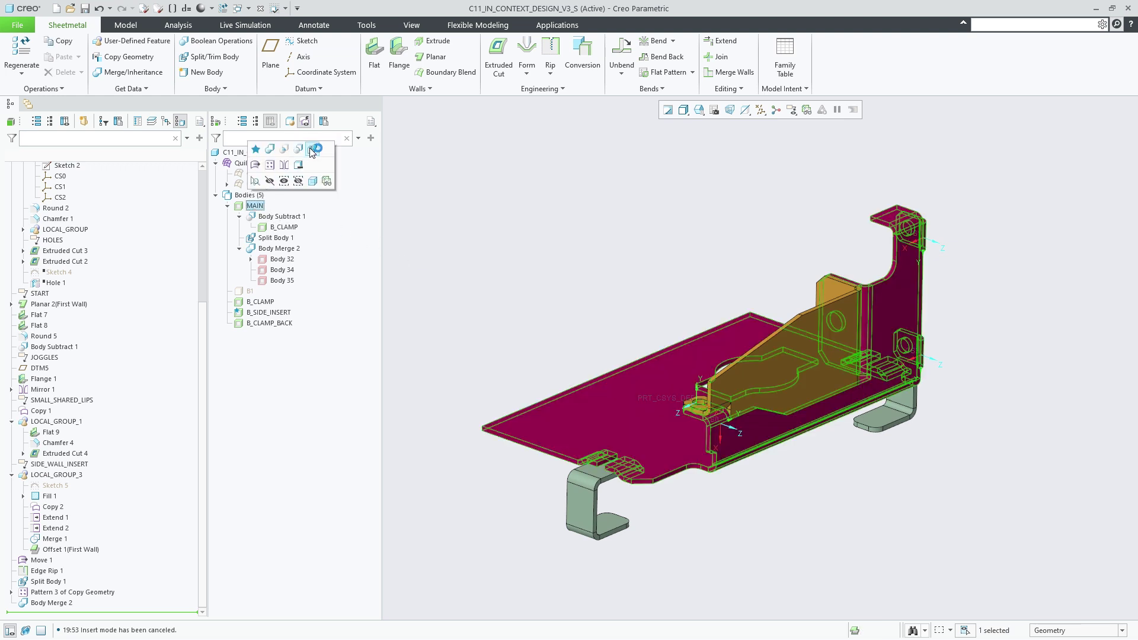
pyautogui.click(214, 57)
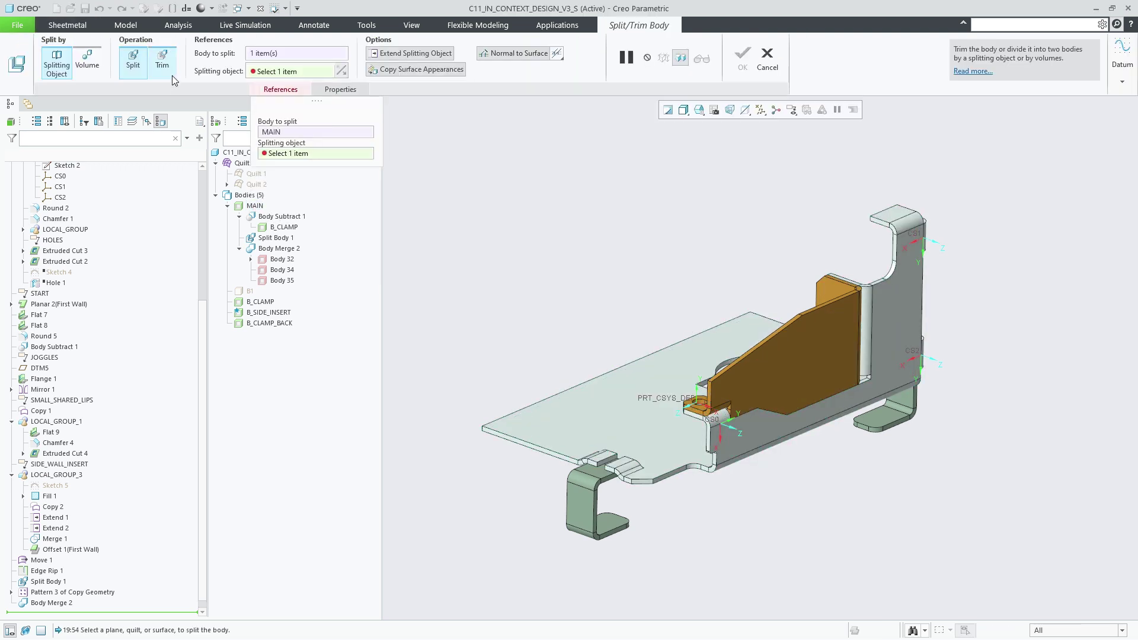
pyautogui.click(164, 60)
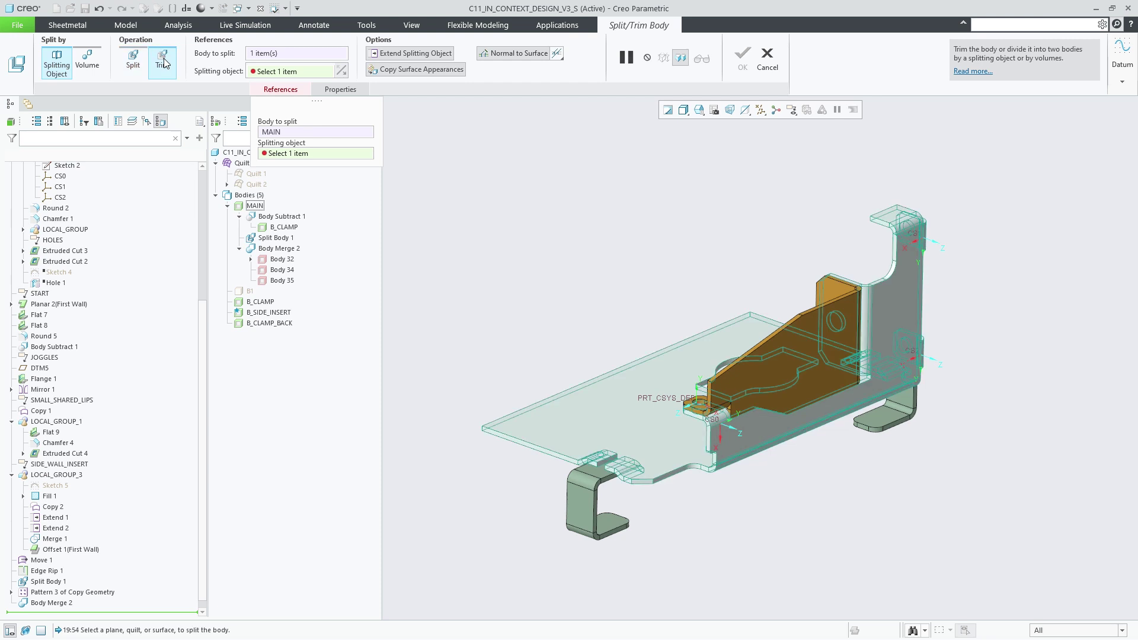
pyautogui.click(760, 109)
pyautogui.click(761, 163)
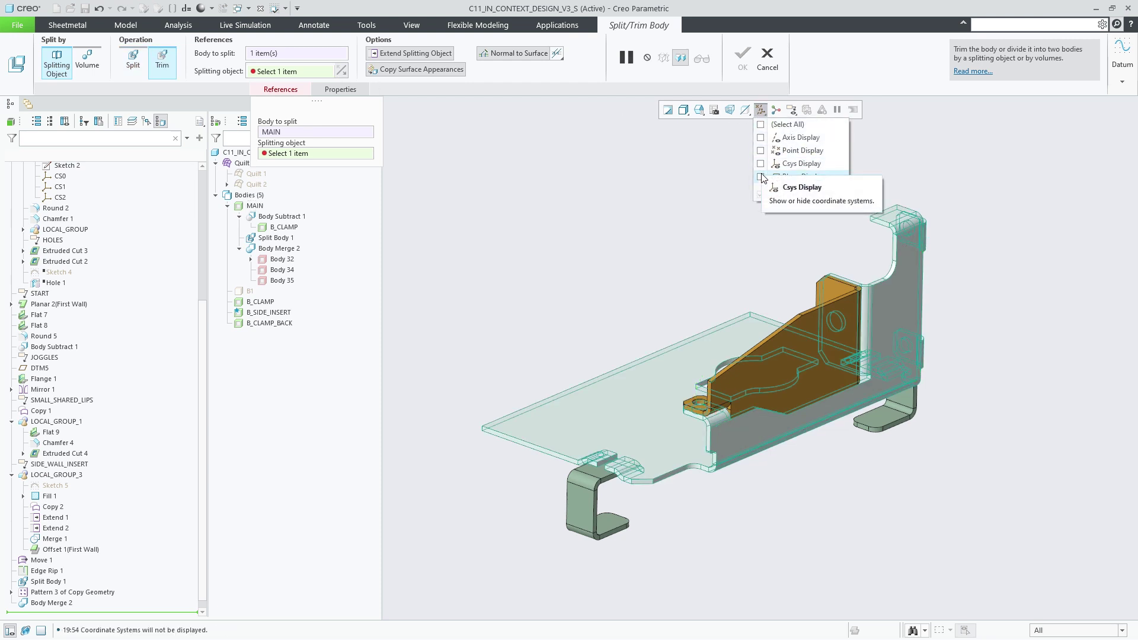
pyautogui.click(760, 176)
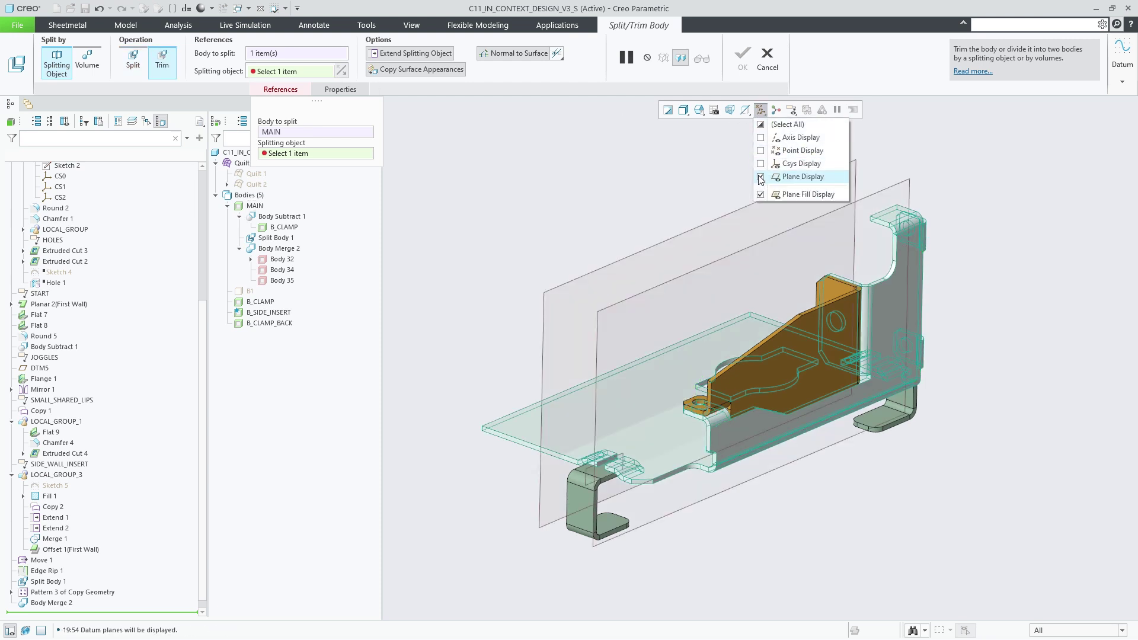
pyautogui.click(692, 230)
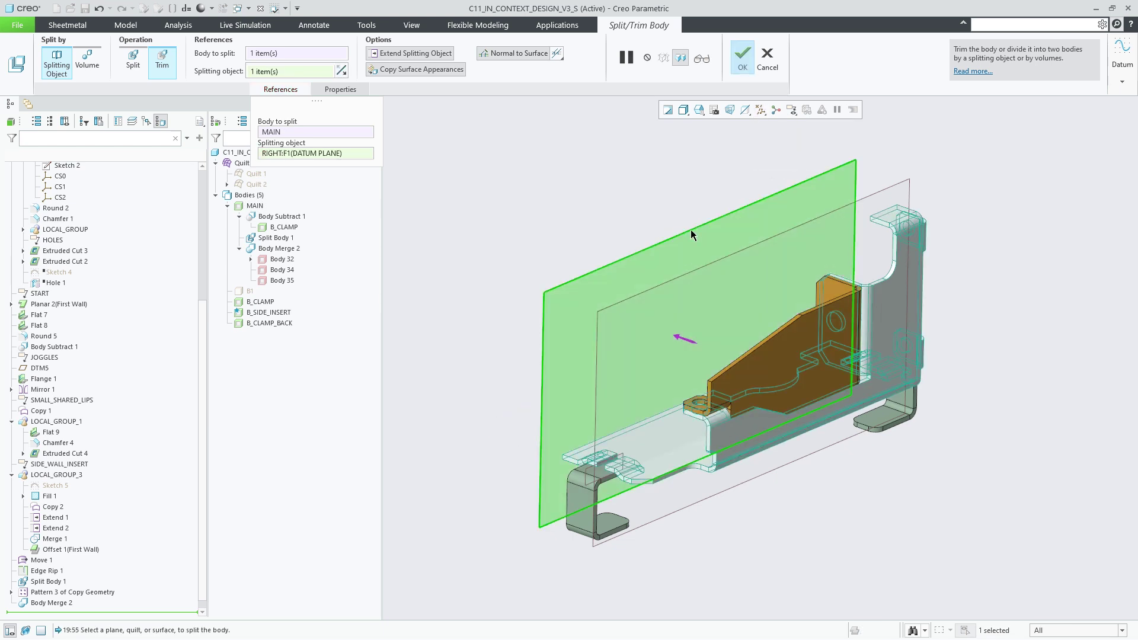
pyautogui.middleClick(609, 196)
pyautogui.click(611, 201)
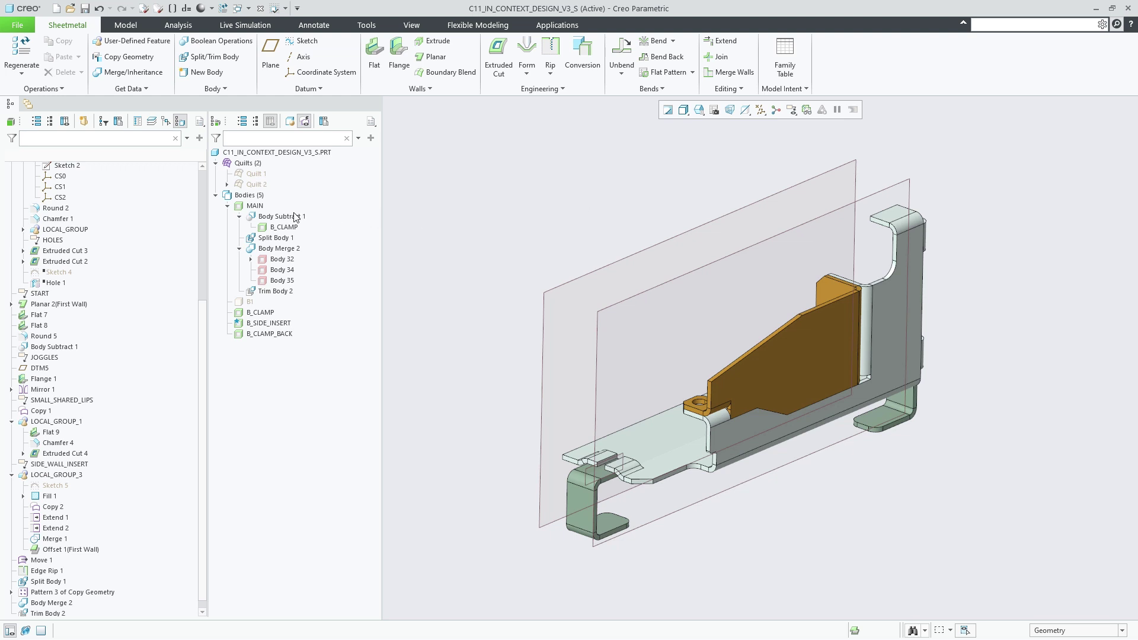
# - Mirror MAIN, B_CLAMP, B_SIDE_INSERT and B_CLAMP_BACK across the datum plane, creating Bodies 36–39
pyautogui.click(246, 208)
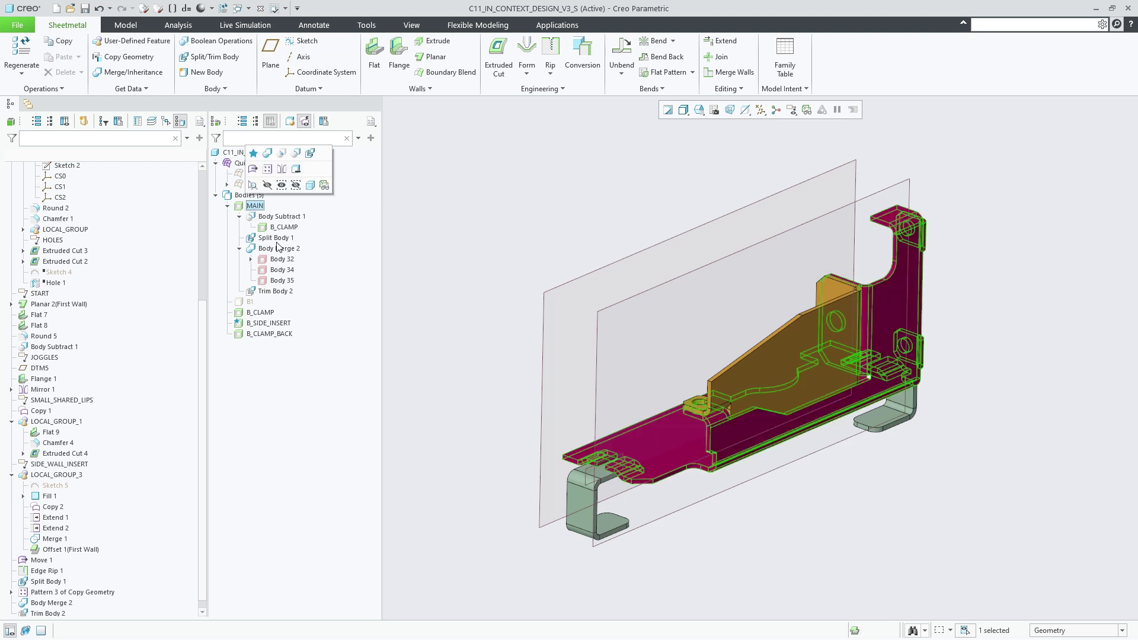
pyautogui.keyDown('ctrl'); pyautogui.click(267, 313); pyautogui.keyUp('ctrl')
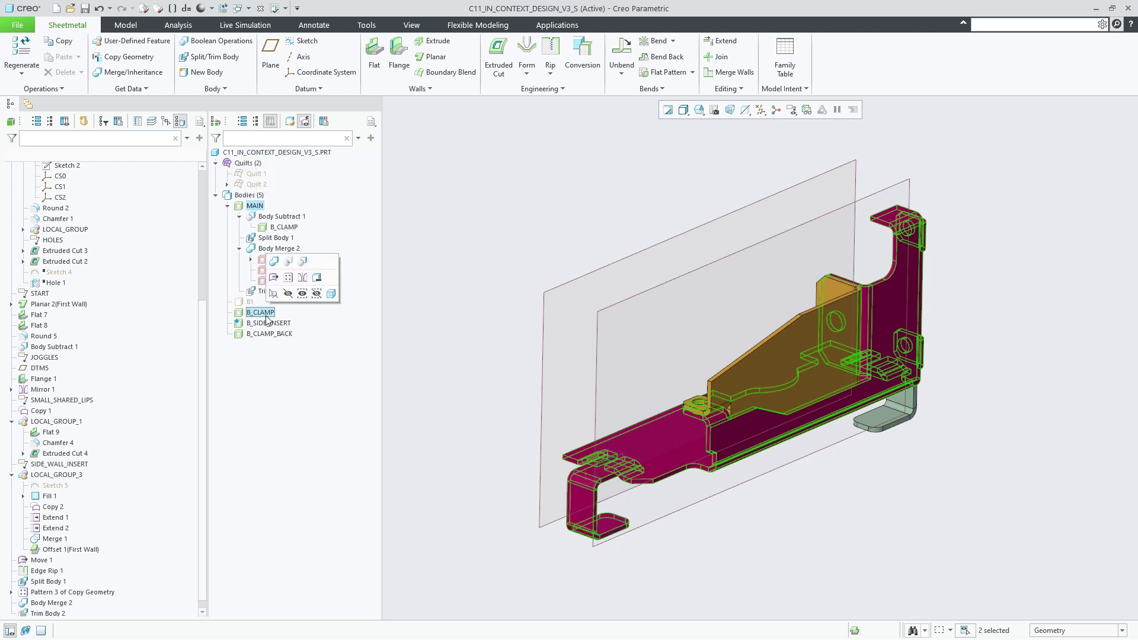
pyautogui.keyDown('ctrl'); pyautogui.click(270, 324); pyautogui.keyUp('ctrl')
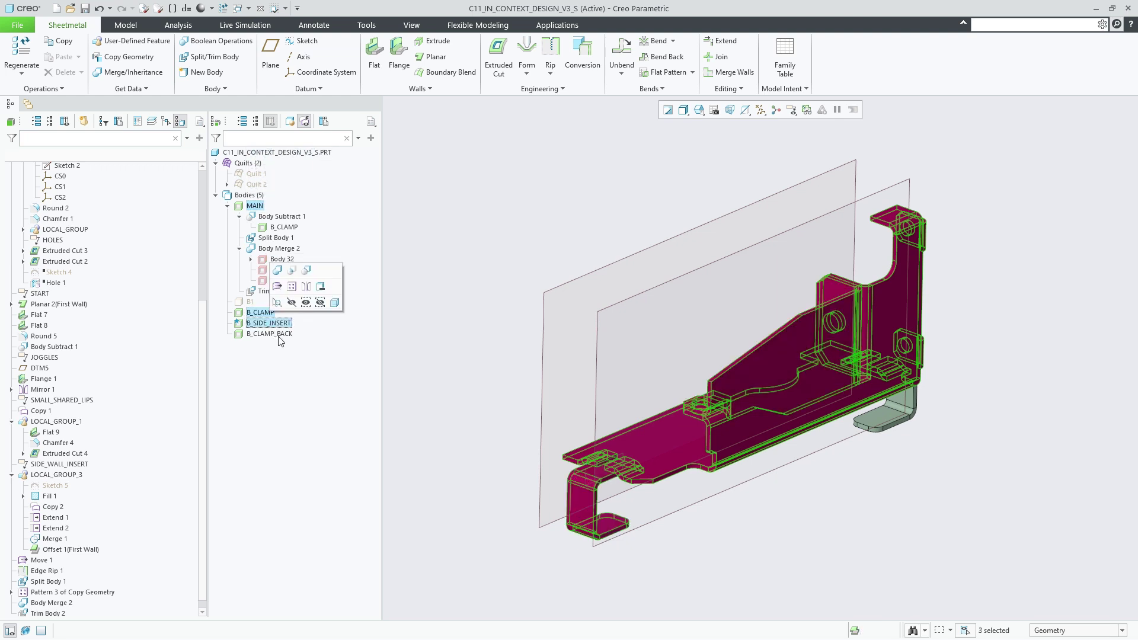
pyautogui.keyDown('ctrl'); pyautogui.click(274, 335); pyautogui.keyUp('ctrl')
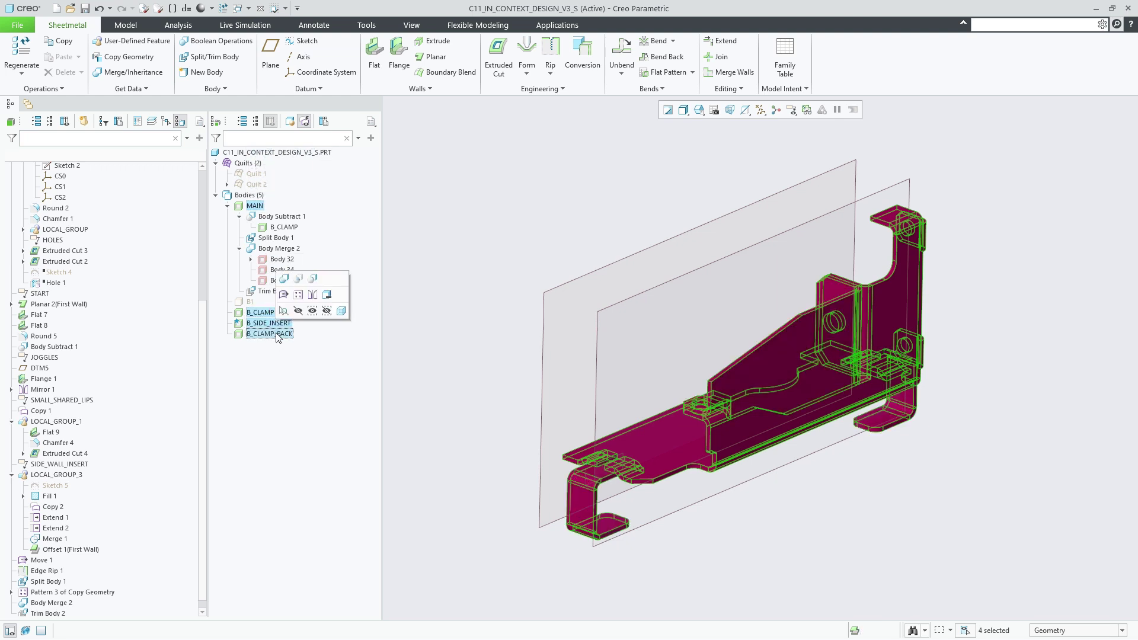
pyautogui.click(313, 295)
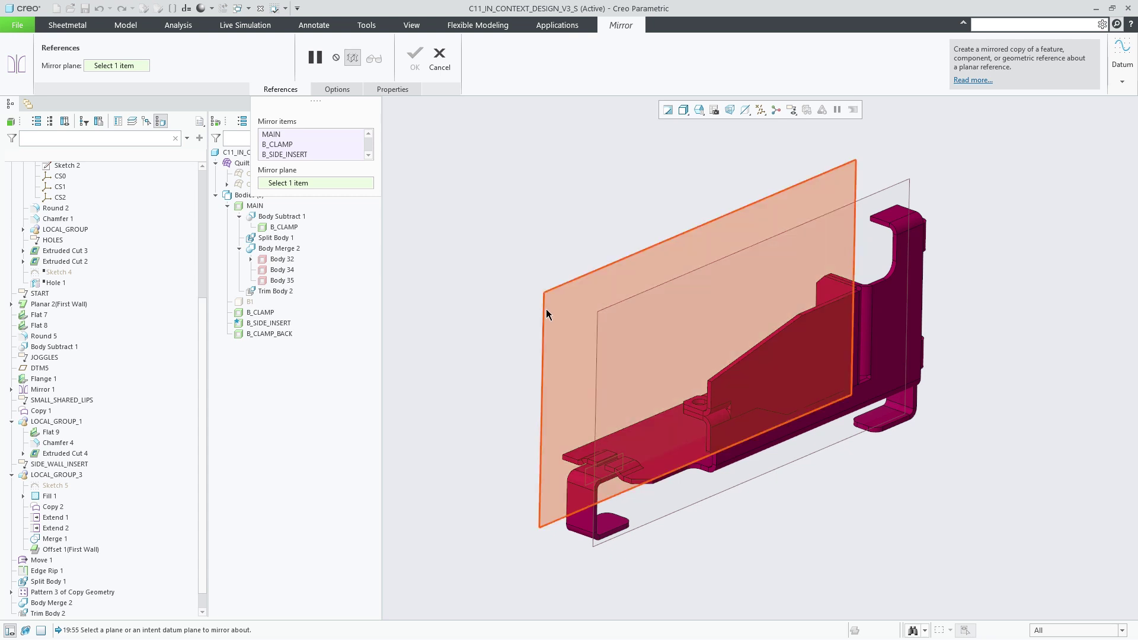
pyautogui.click(545, 309)
pyautogui.middleClick(467, 286)
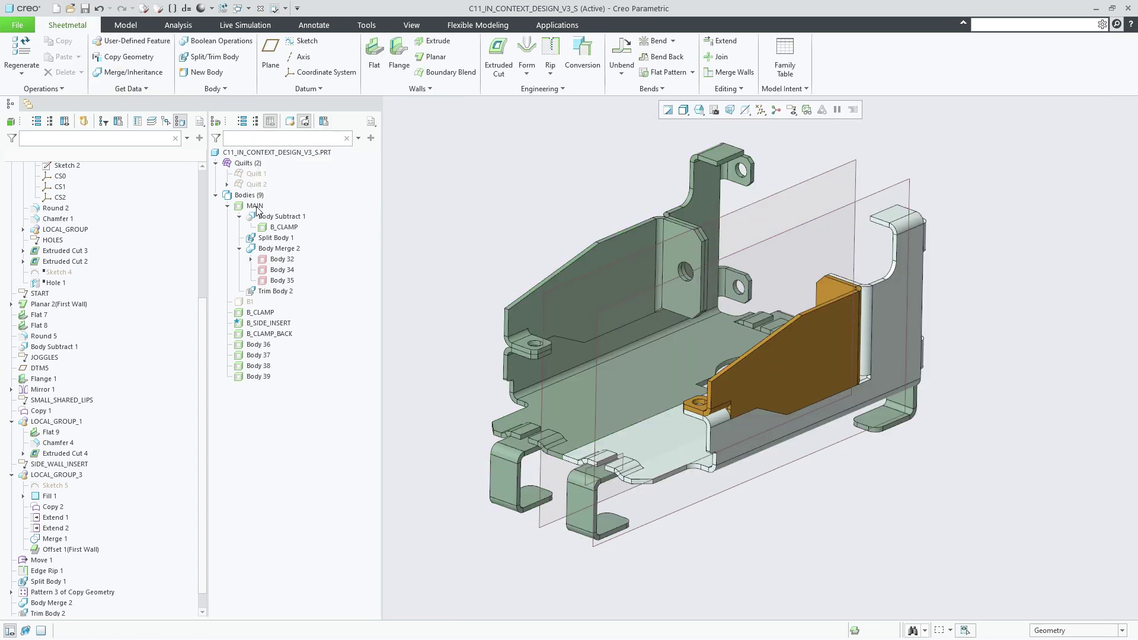
pyautogui.click(255, 206)
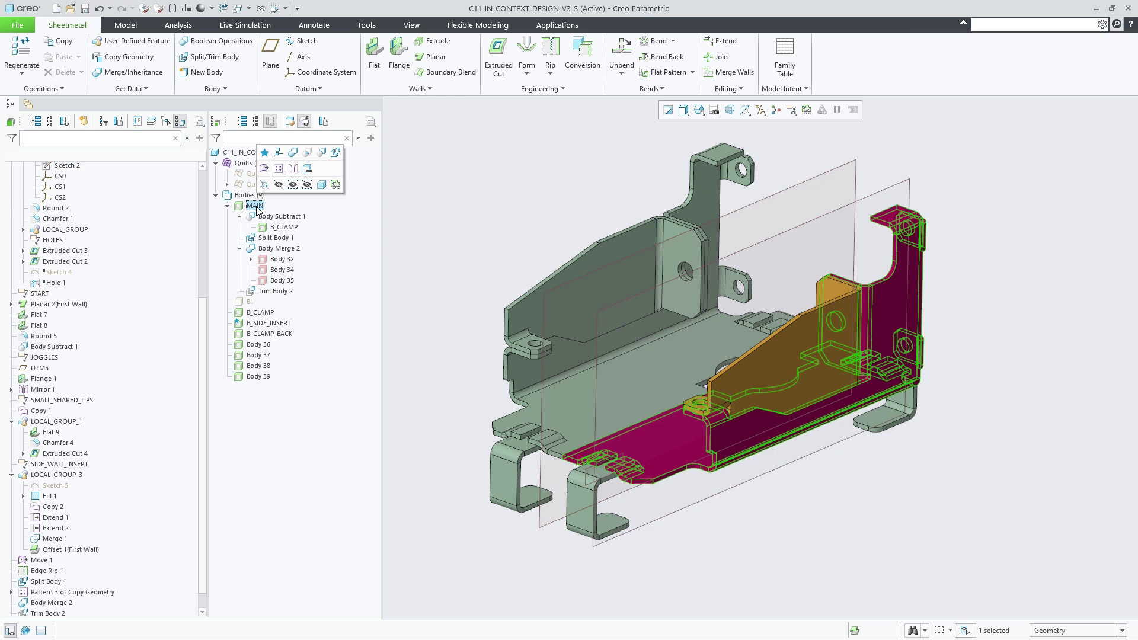
# - Merge Body 36 into the MAIN body with a Boolean merge
pyautogui.keyDown('ctrl'); pyautogui.click(258, 345); pyautogui.keyUp('ctrl')
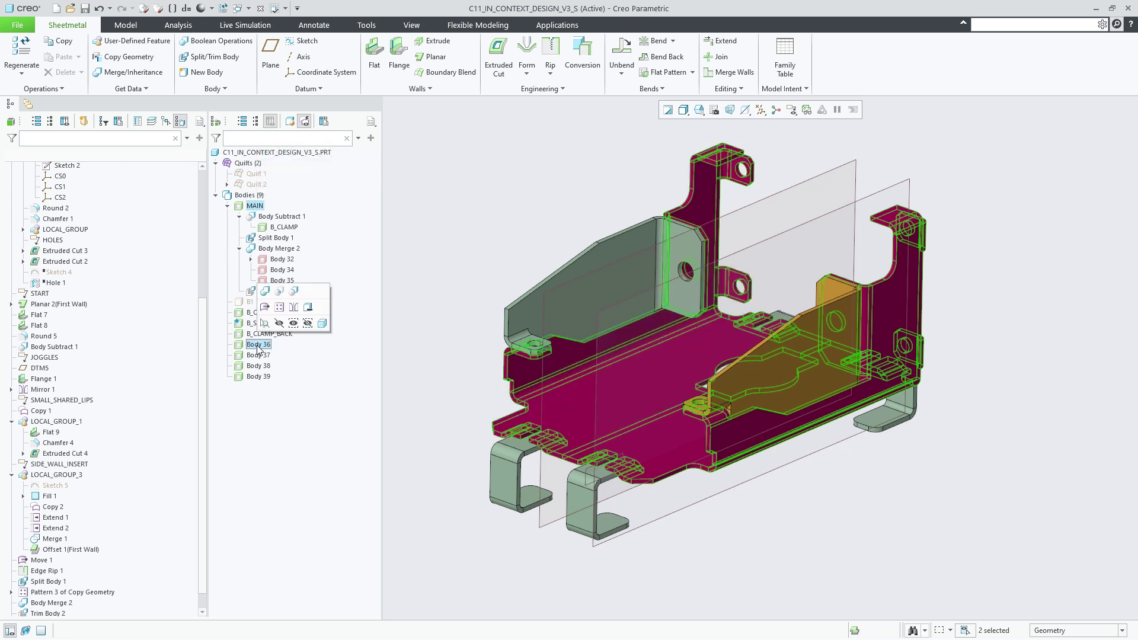
pyautogui.click(279, 291)
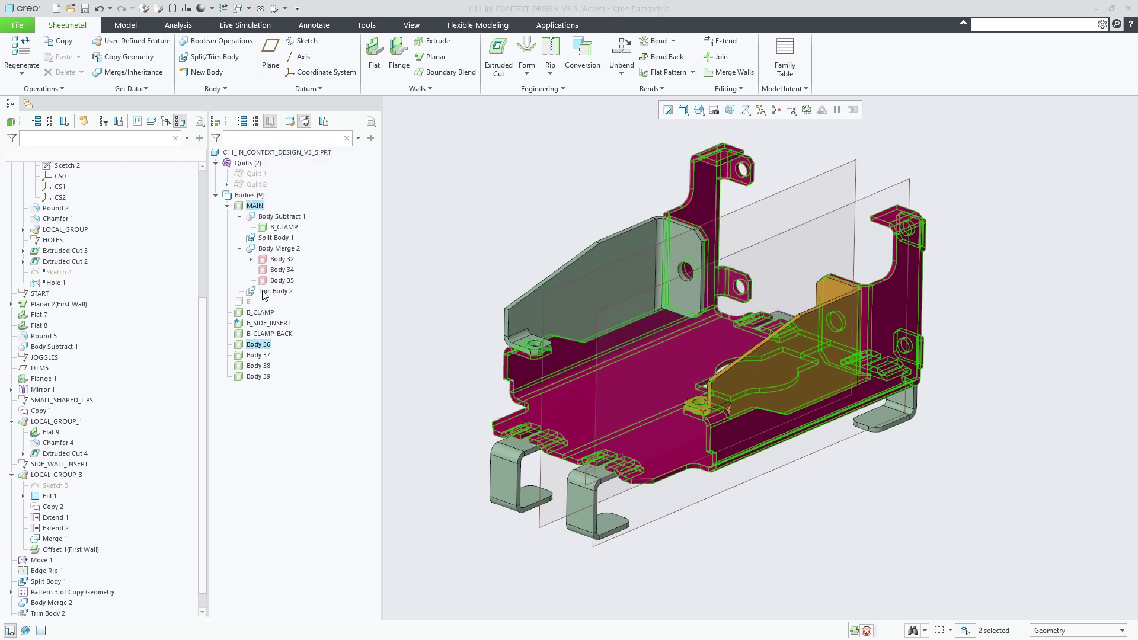
pyautogui.middleClick(431, 312)
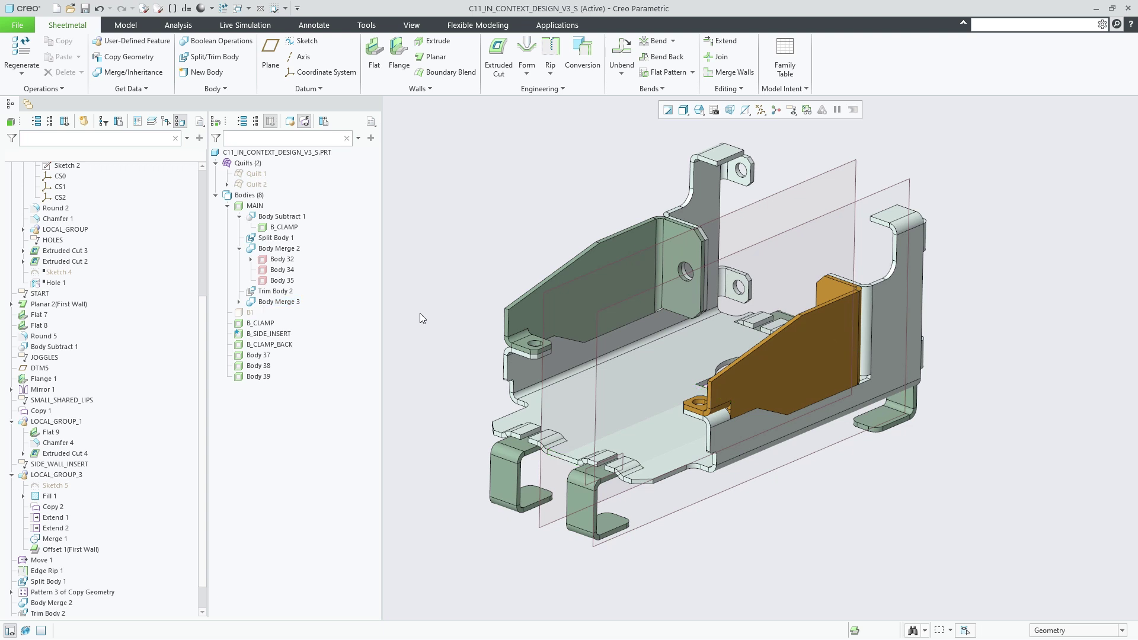
# - Rename the mirrored bodies to B_SIDE_INSERT_LEFT and B_CLAMP_BACK_LEFT, and start recolouring the left insert
pyautogui.doubleClick(265, 366)
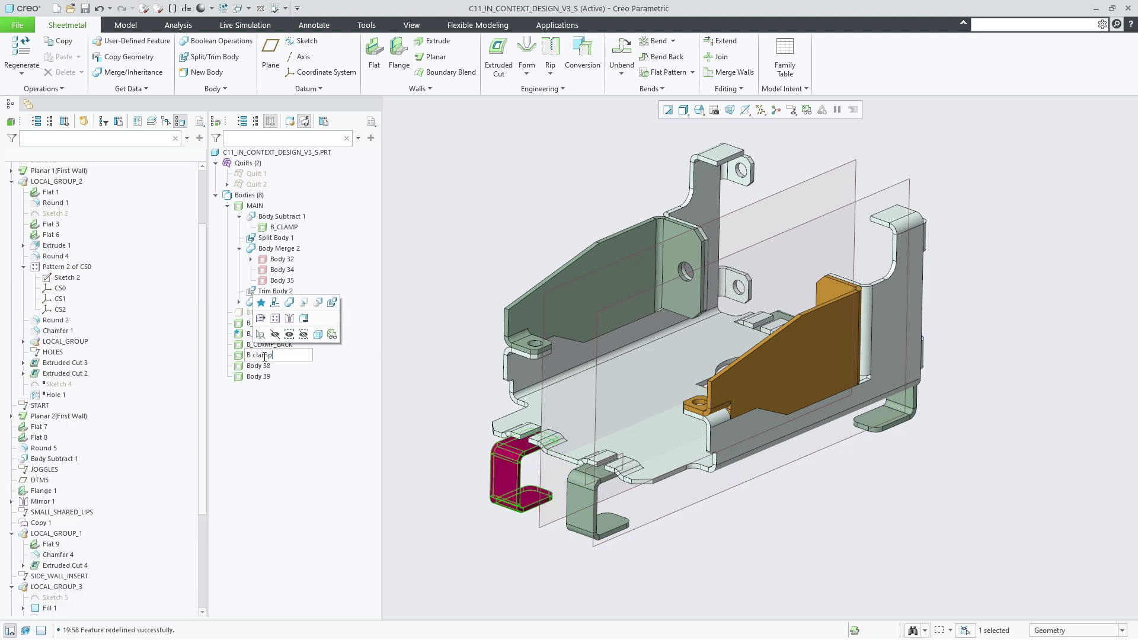
pyautogui.write('B_SIDE_INSERT_LEFT')
pyautogui.press('Tab')
pyautogui.write('B_CLAMP_BACK_LEFT')
pyautogui.press('Return')
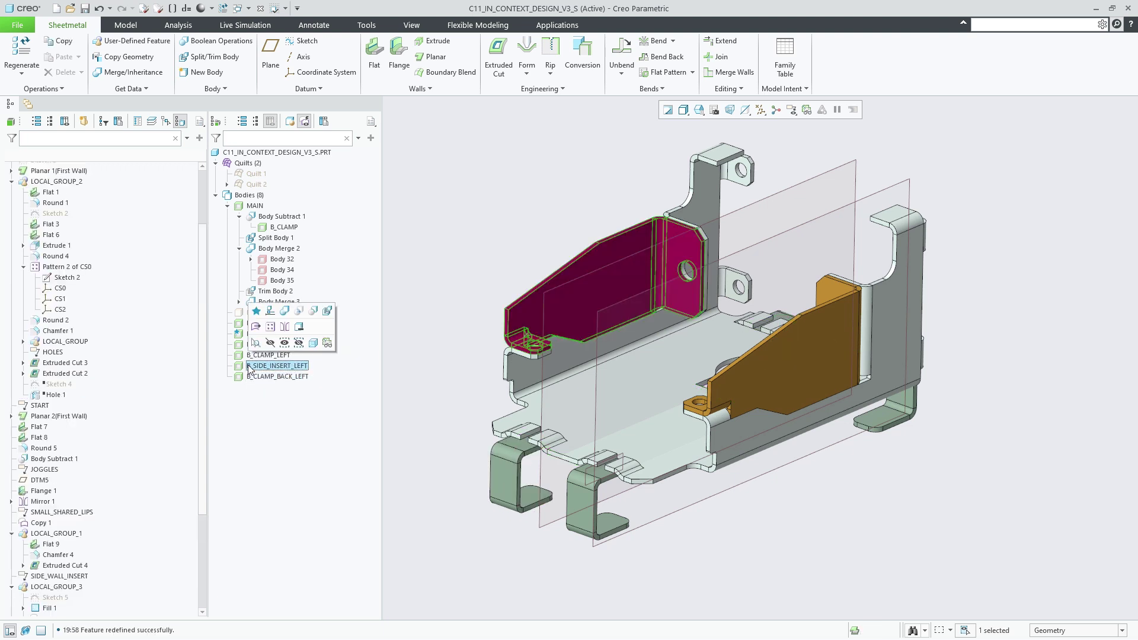
pyautogui.click(211, 8)
# - Colour the left insert orange, hide datum planes, and show body features in the tree
pyautogui.click(217, 155)
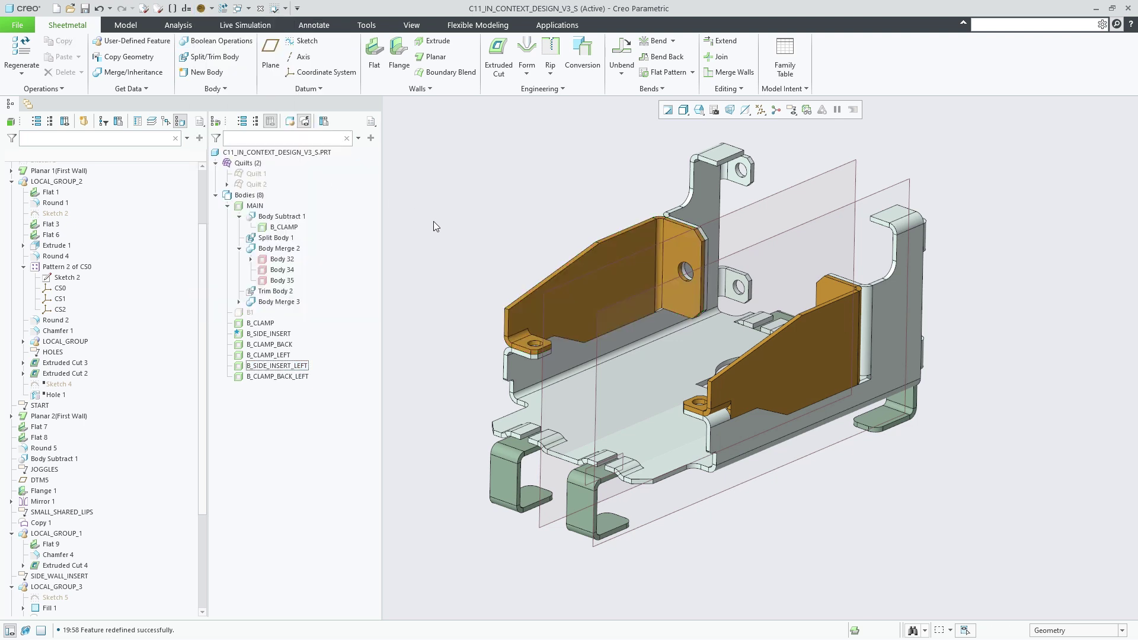
pyautogui.click(437, 223)
pyautogui.click(290, 122)
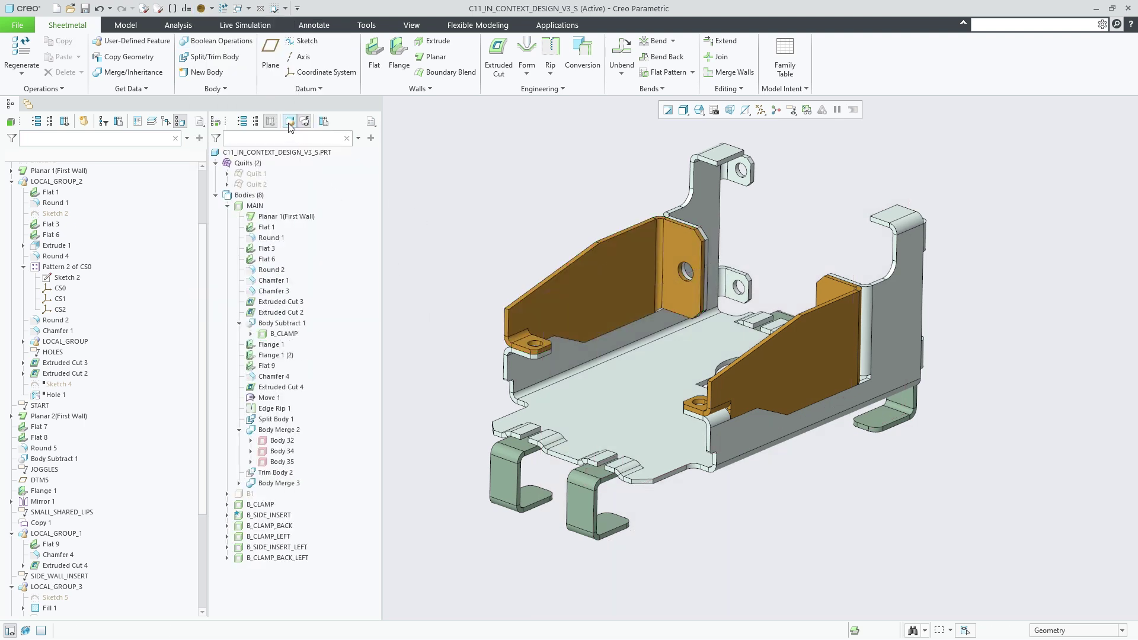
# - Roll the model back to insert new features before Mirror 2 under B_CLAMP_BACK_LEFT
pyautogui.click(229, 558)
pyautogui.click(269, 569)
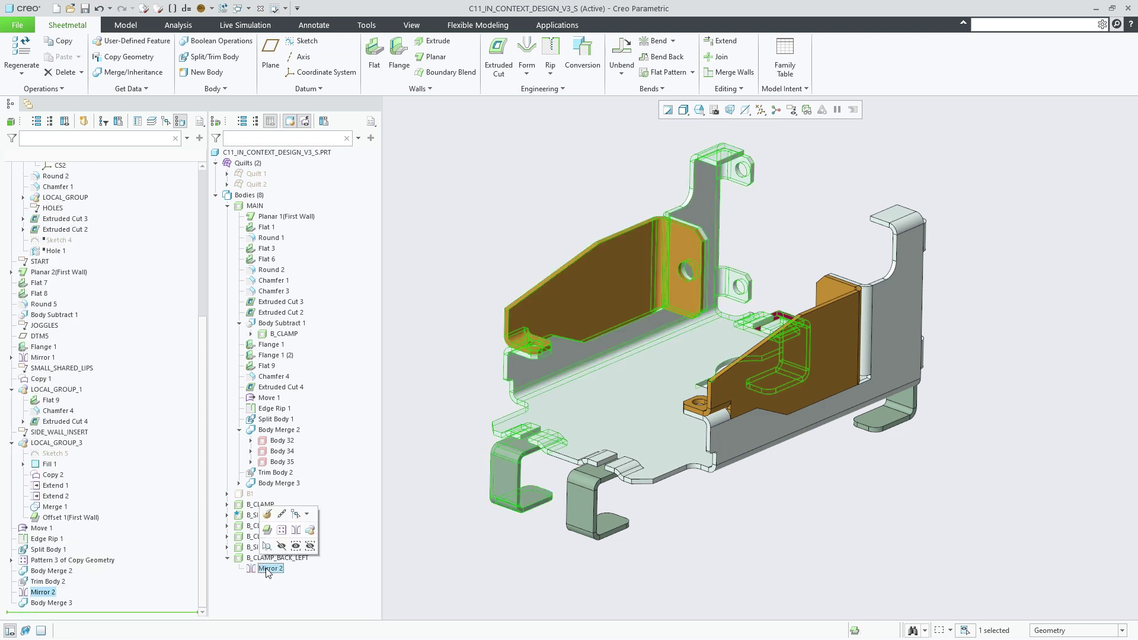
pyautogui.rightClick(267, 569)
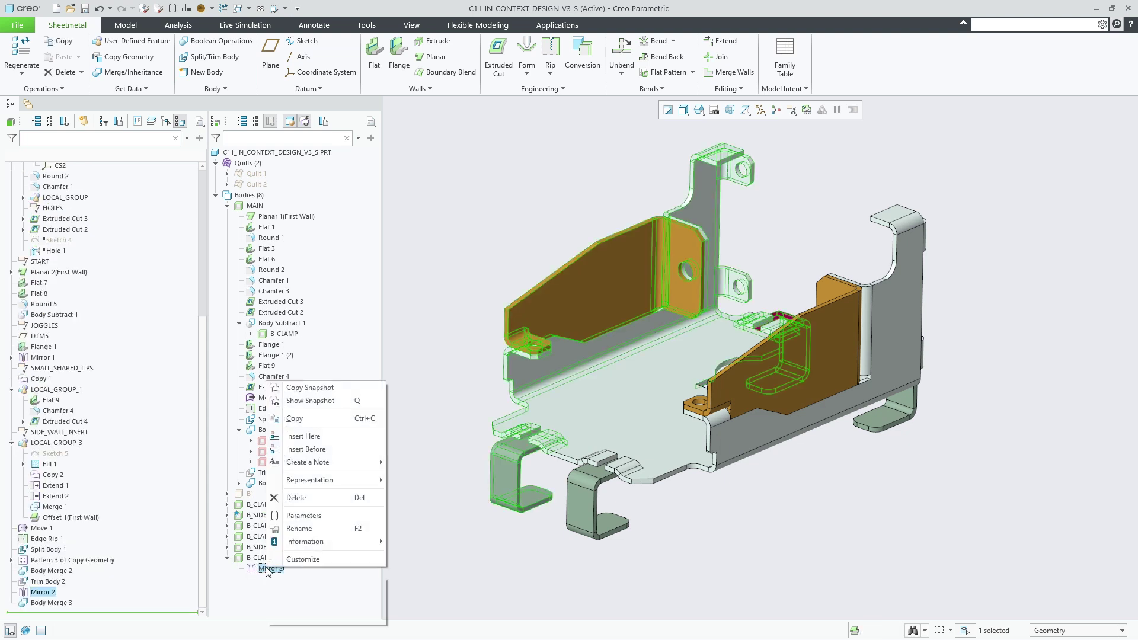
pyautogui.click(306, 449)
pyautogui.scroll(3, 430, 393)
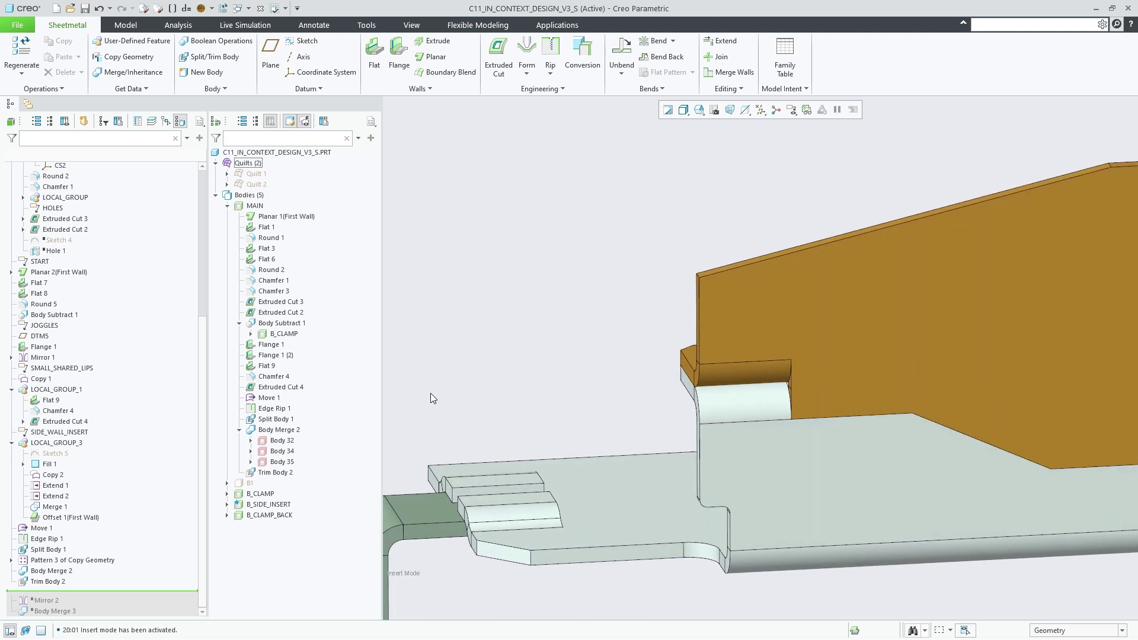
# - With Edit Bend Relief, change the small tab's rip relief to a Rectangular relief
pyautogui.click(463, 25)
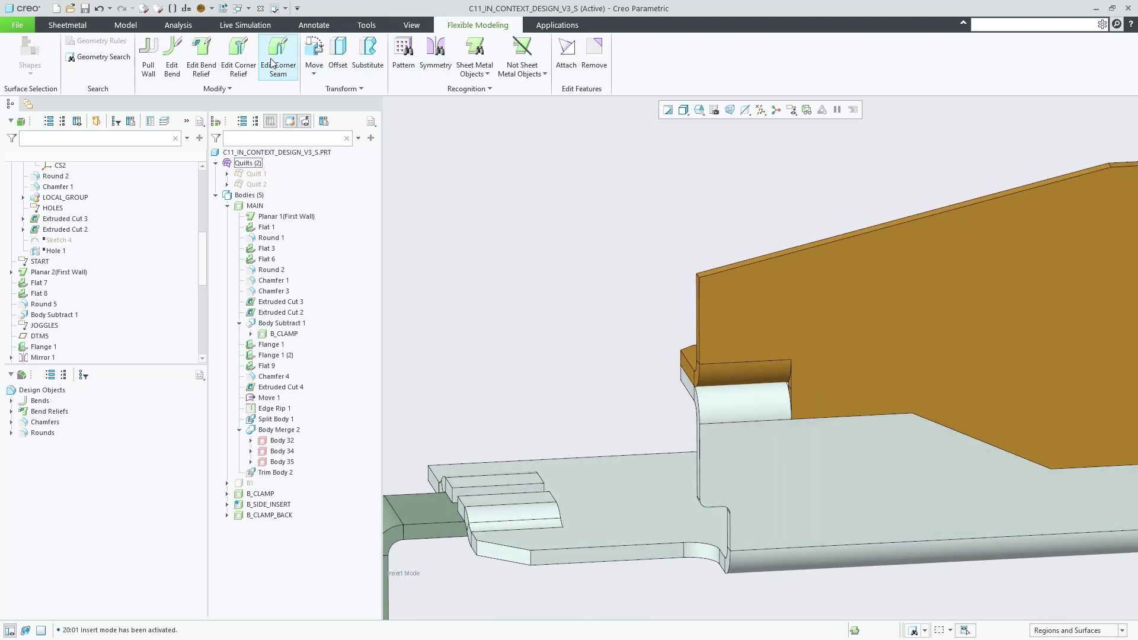
pyautogui.click(202, 56)
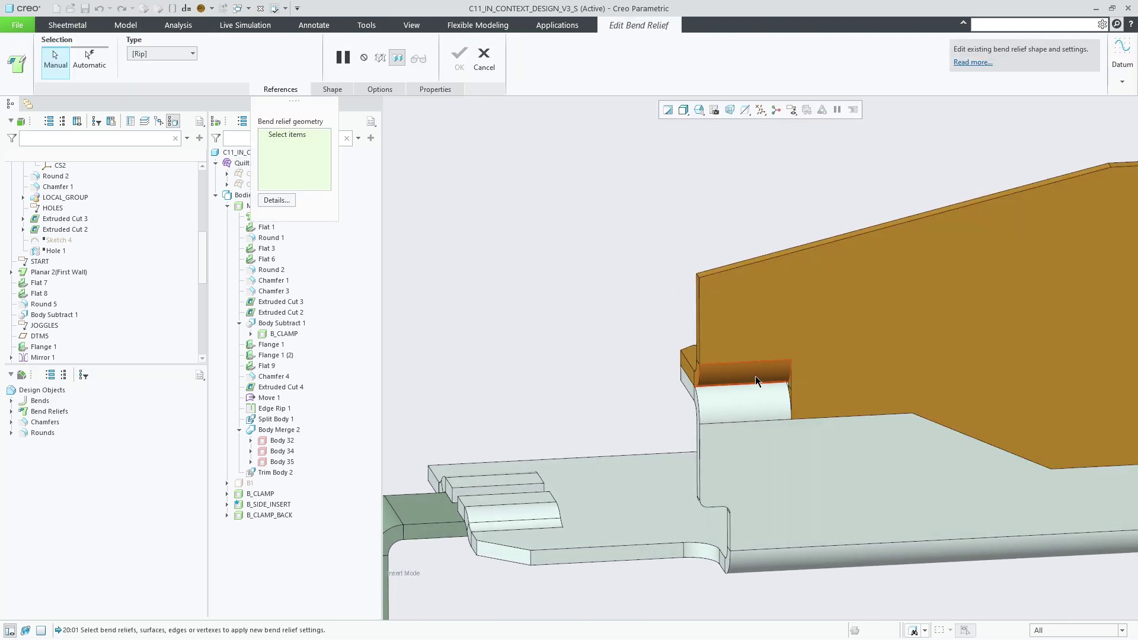
pyautogui.click(755, 376)
pyautogui.rightClick(755, 376)
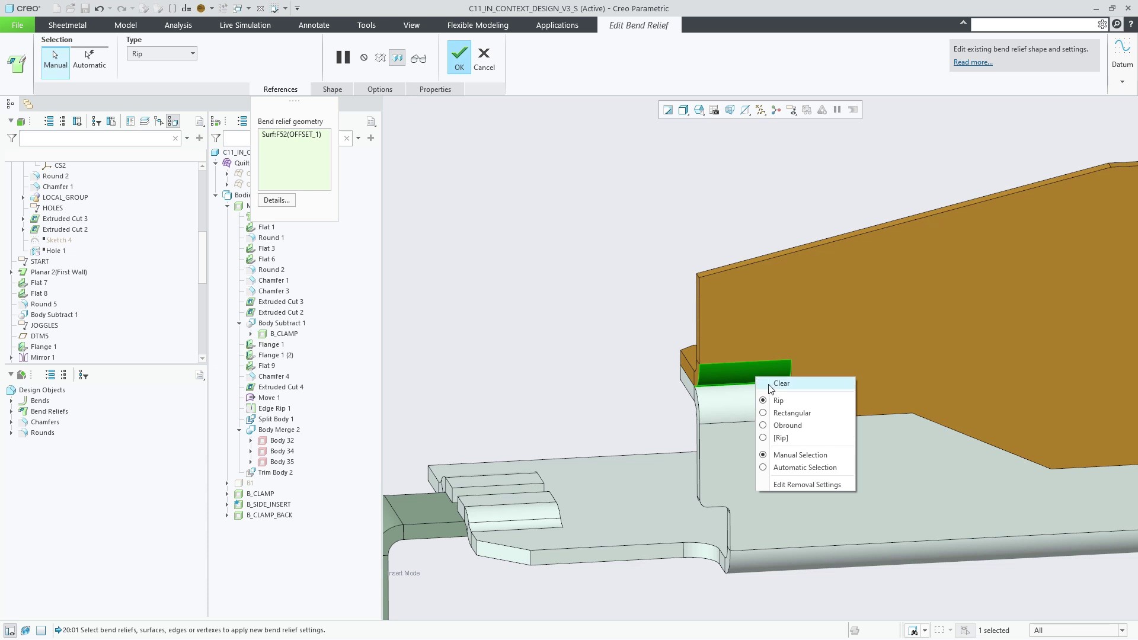
pyautogui.click(791, 414)
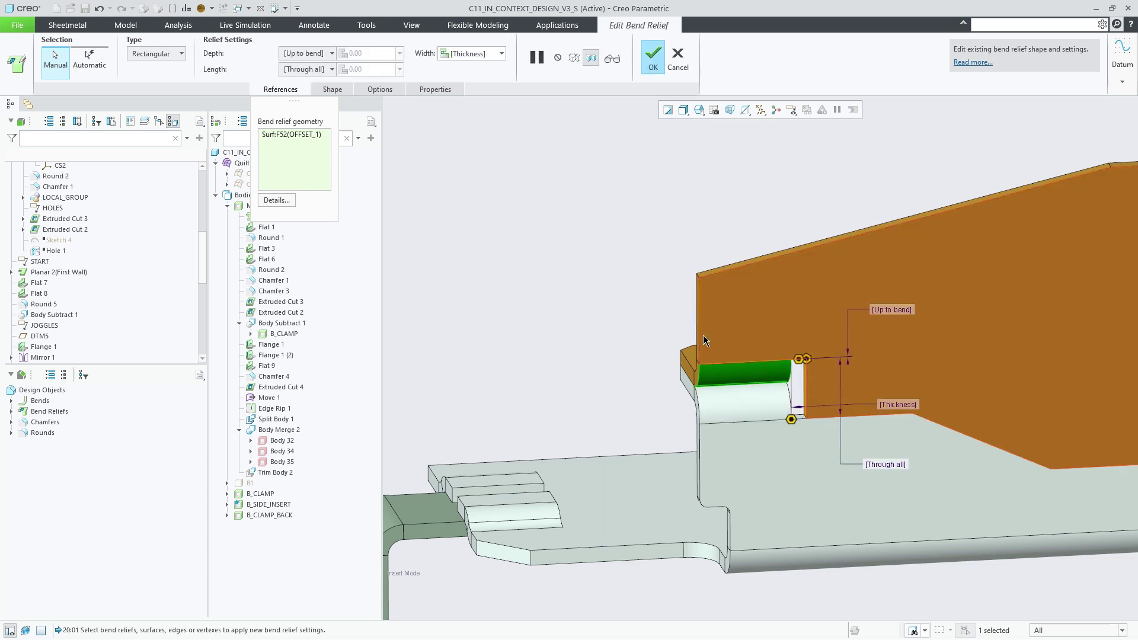
pyautogui.middleClick(656, 318)
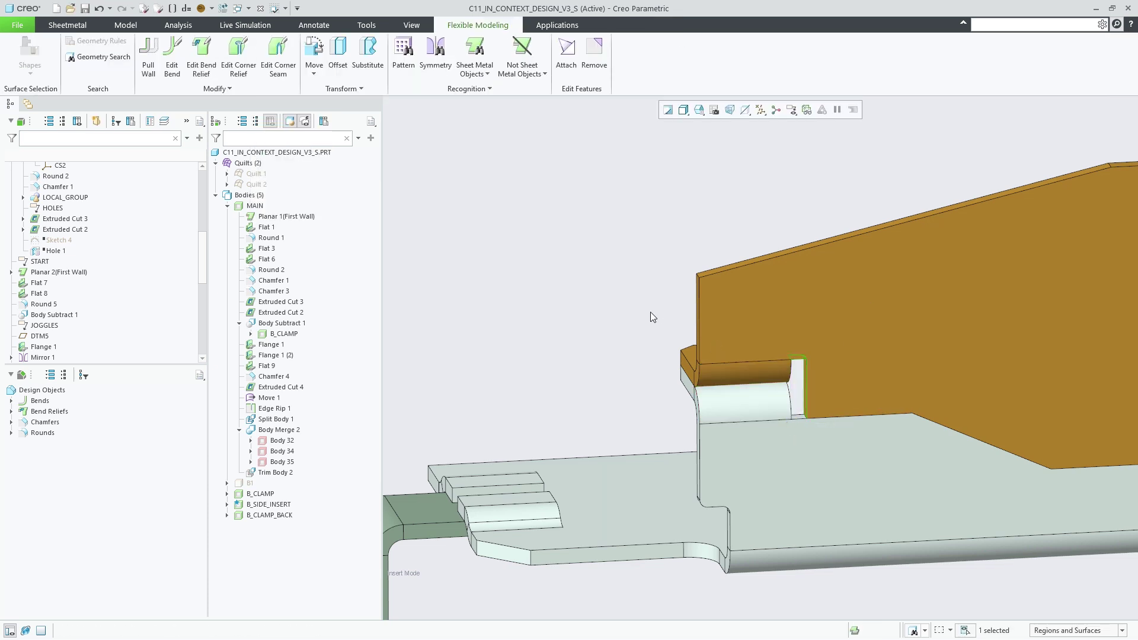
# - Cancel insert mode and resume the suppressed Mirror 2 and Body Merge 3 features
pyautogui.click(70, 27)
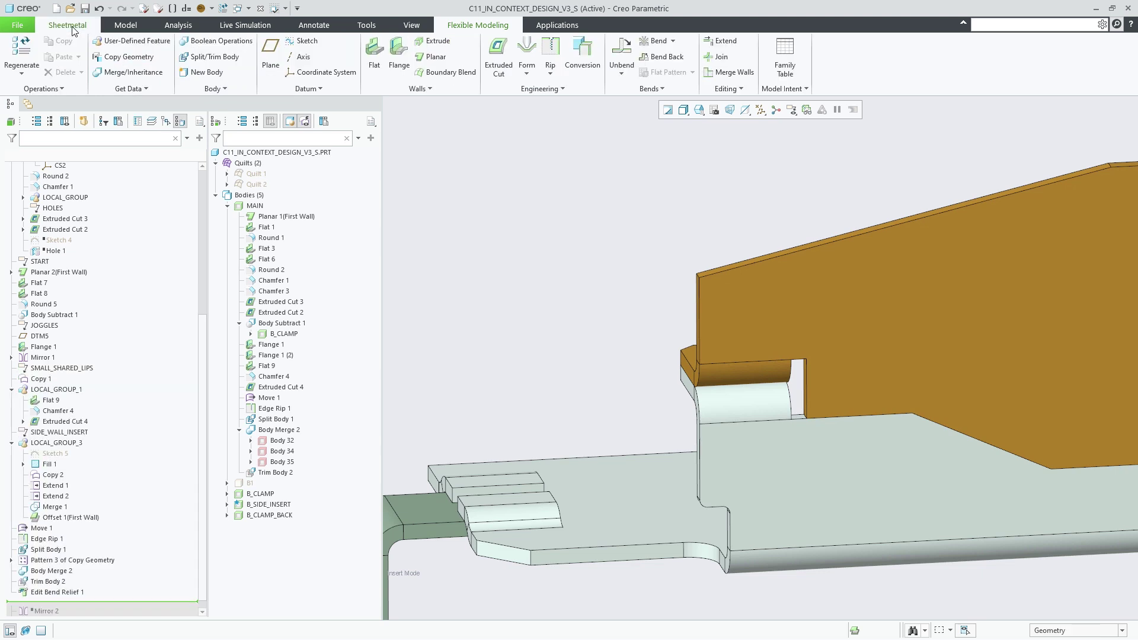
pyautogui.rightClick(433, 241)
pyautogui.click(461, 249)
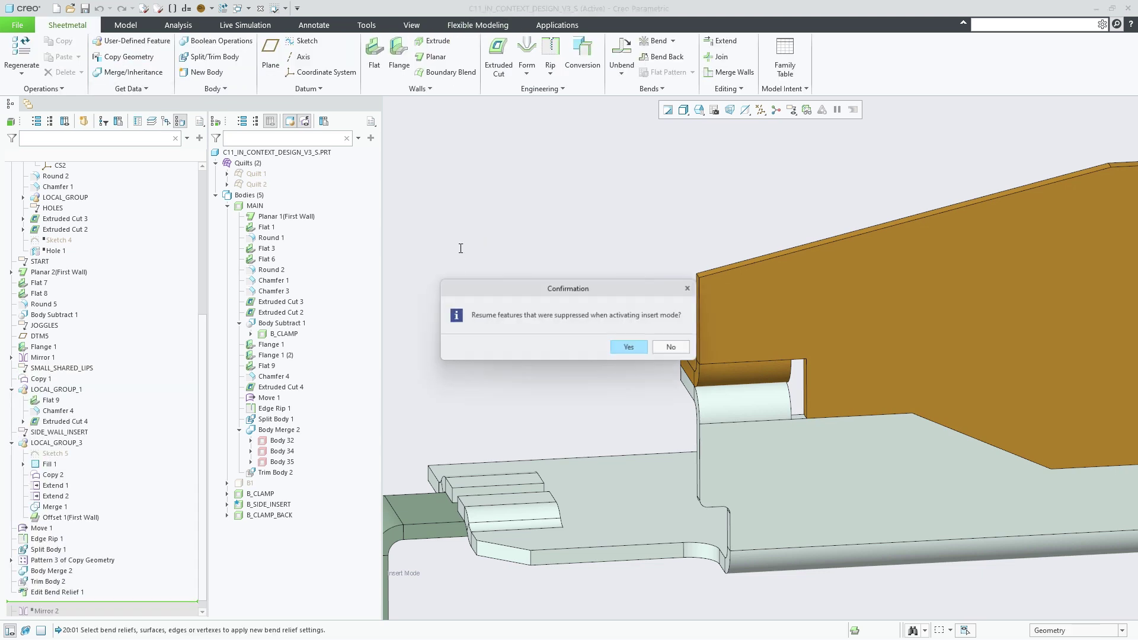
pyautogui.click(629, 348)
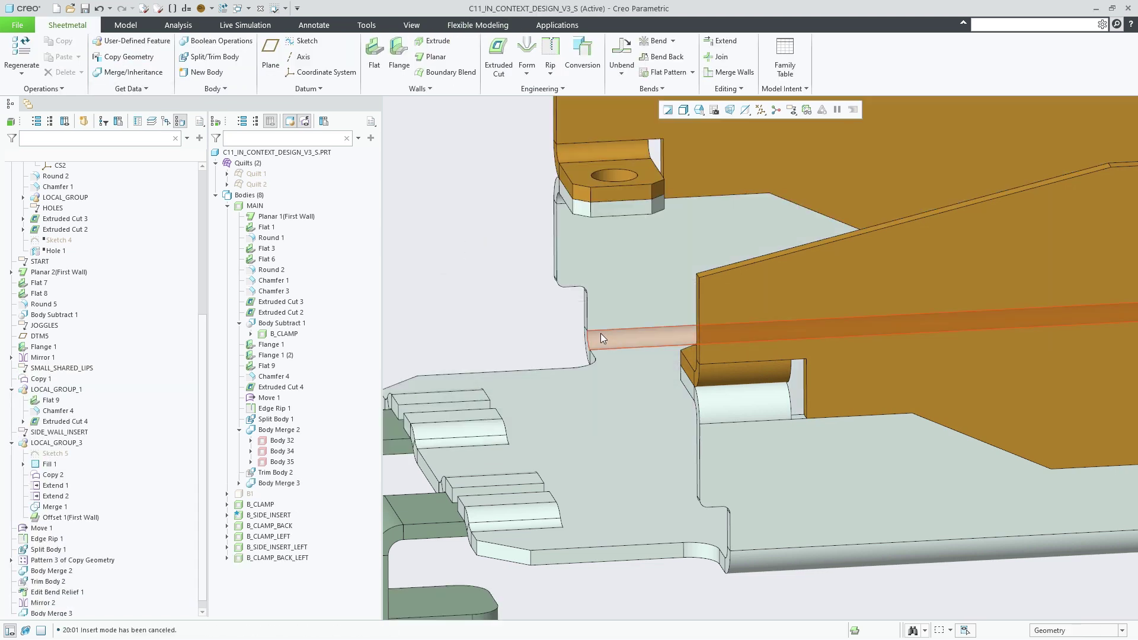